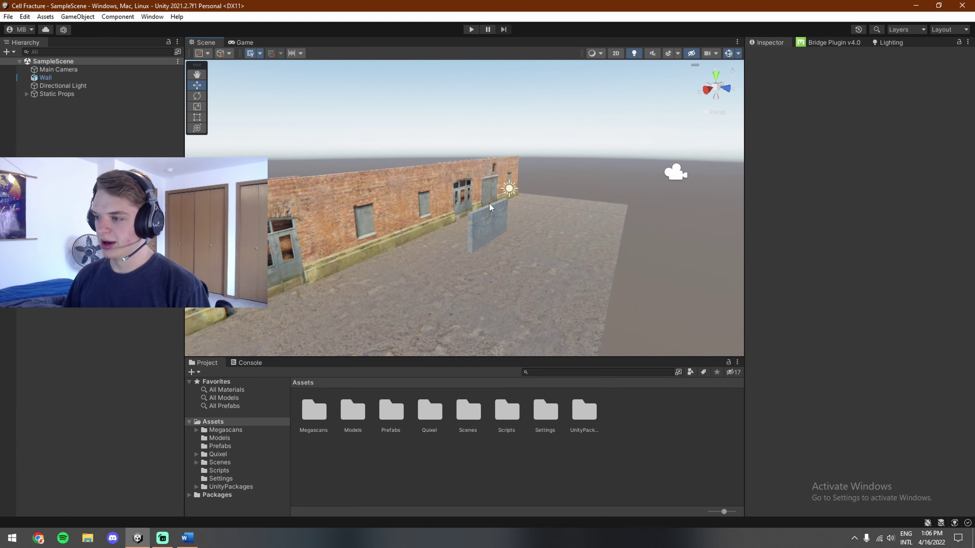
Step: Play the scene in the Game view and throw four boulders at the concrete wall
alt+drag(491, 204, 509, 224)
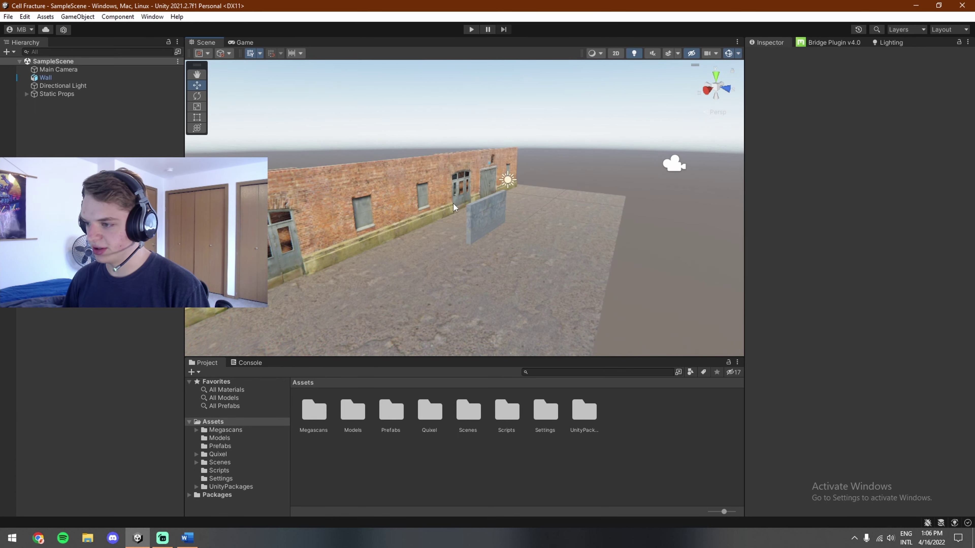
scroll(480, 258, up, 3)
scroll(510, 250, down, 3)
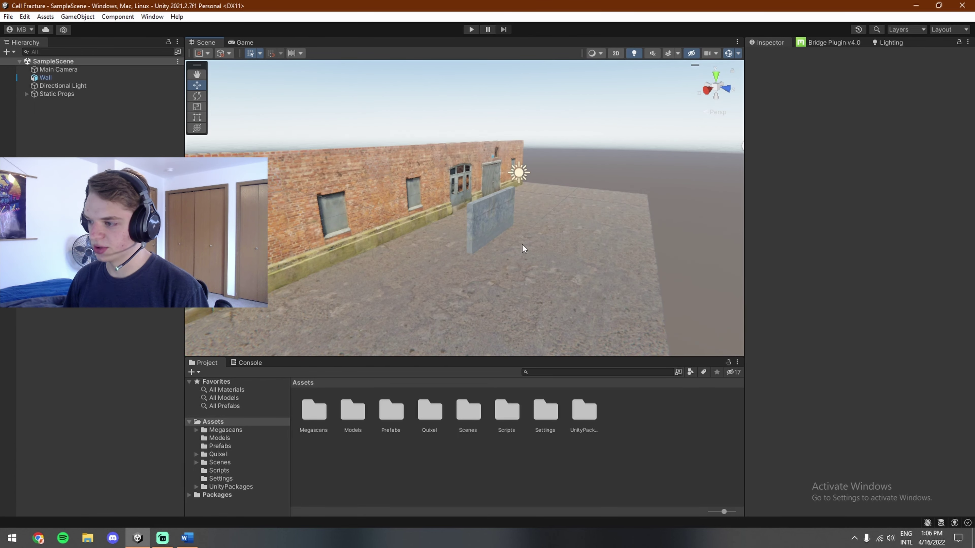
alt+drag(541, 237, 412, 239)
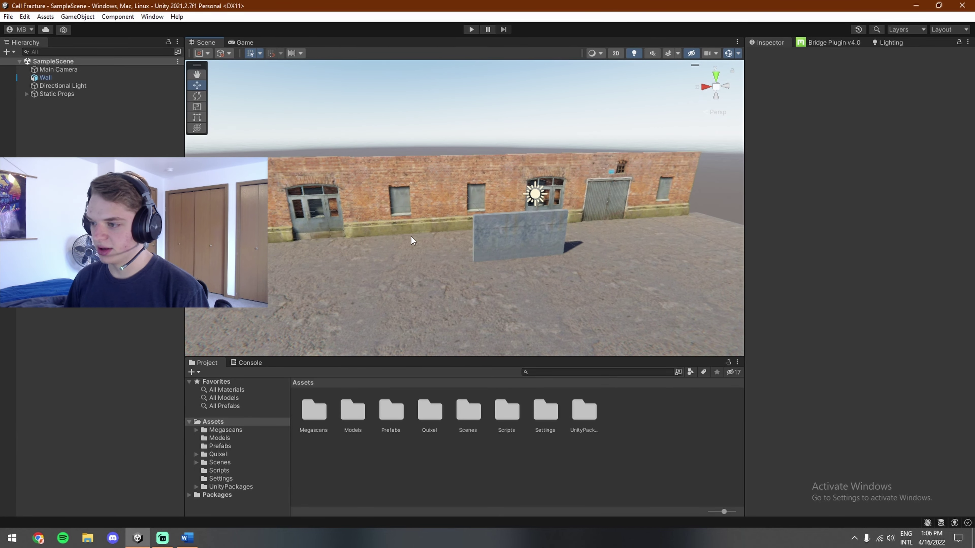
click(246, 42)
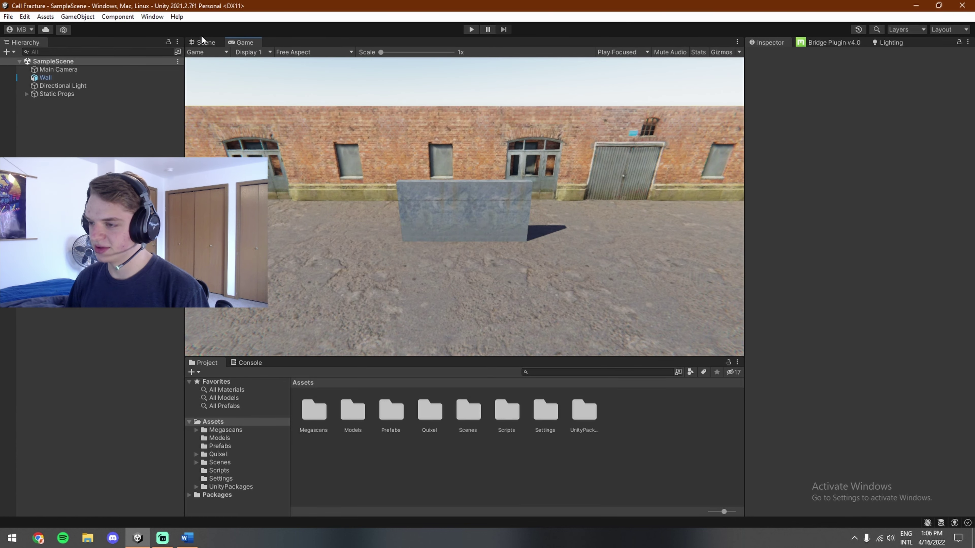
key(ctrl+p)
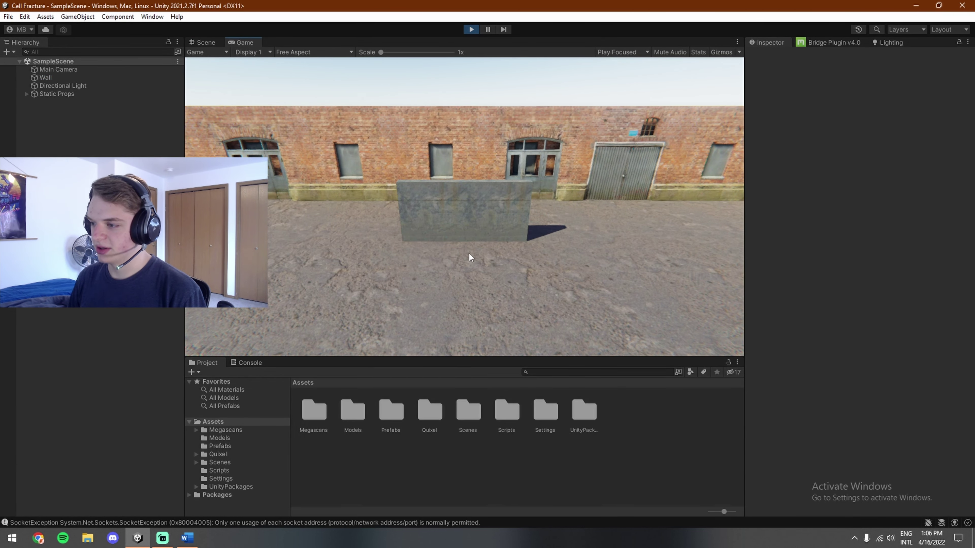
click(468, 265)
click(467, 202)
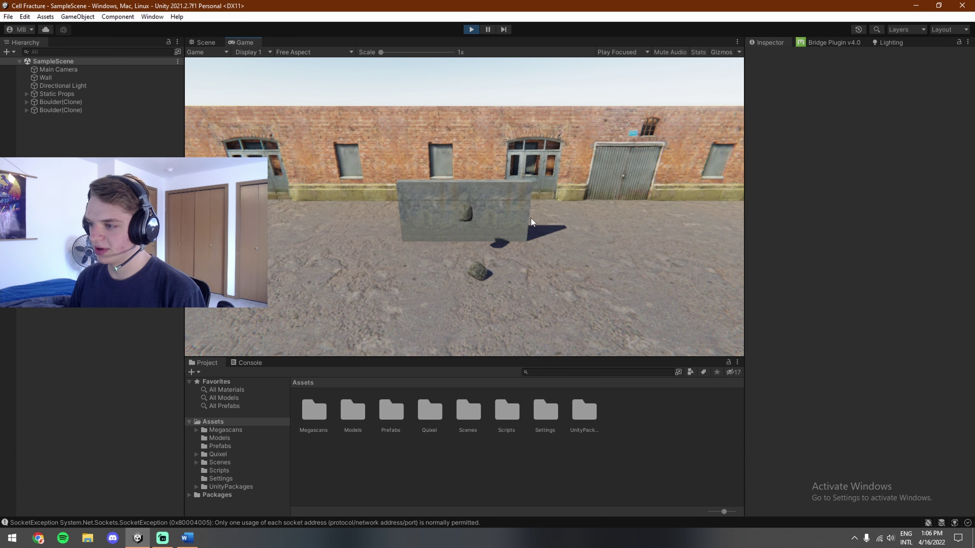
click(506, 192)
click(438, 189)
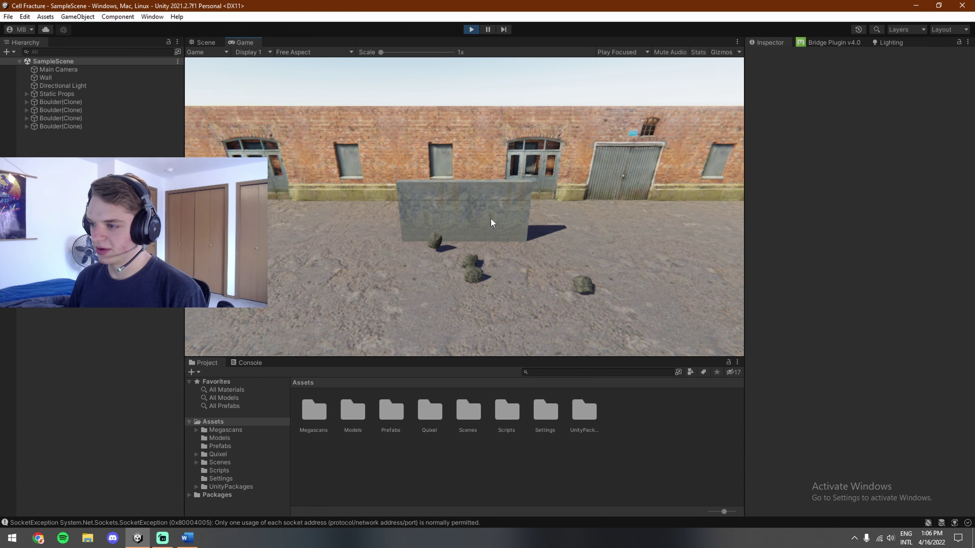
Step: Select the concrete wall in the Scene view, locate its source mesh, and open the Wall model in Blender
click(203, 39)
click(509, 240)
alt+drag(530, 256, 356, 215)
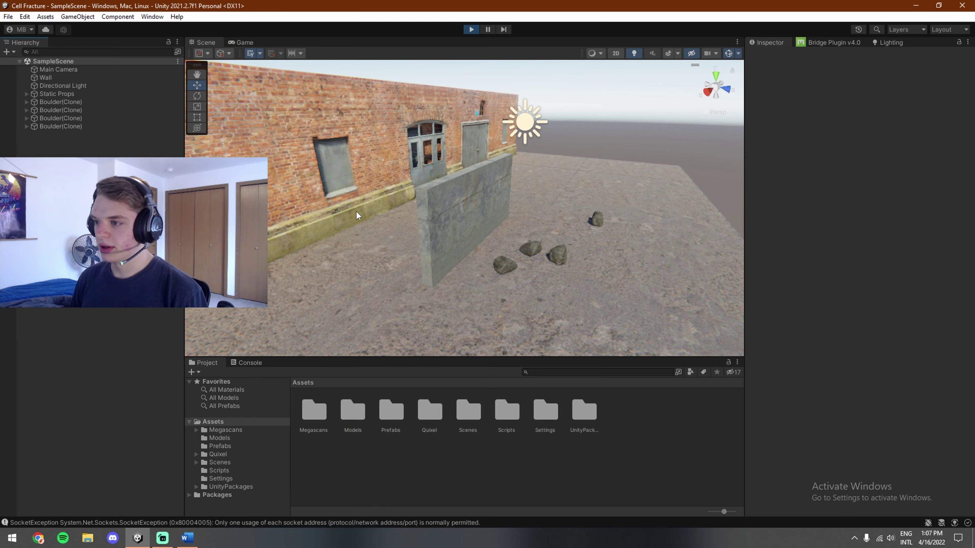
click(433, 218)
click(857, 141)
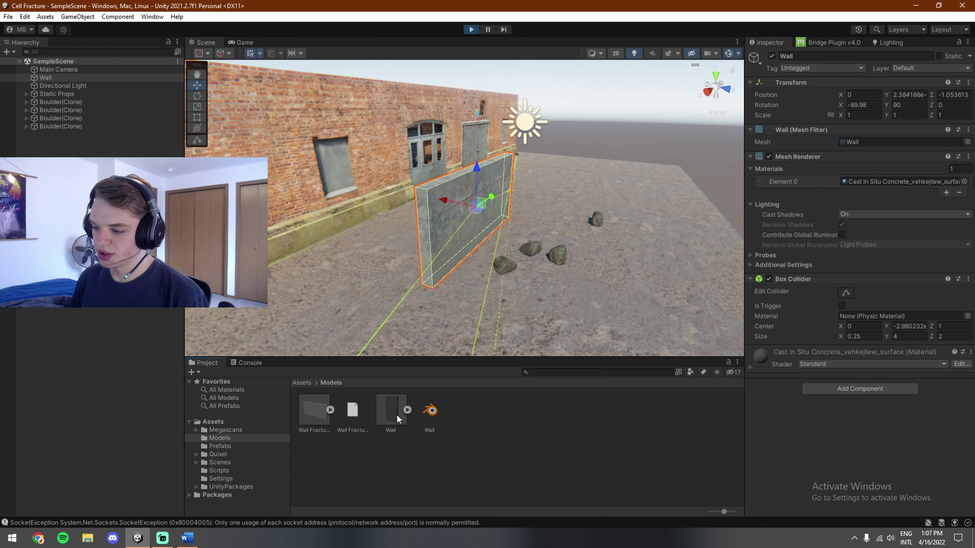
click(392, 415)
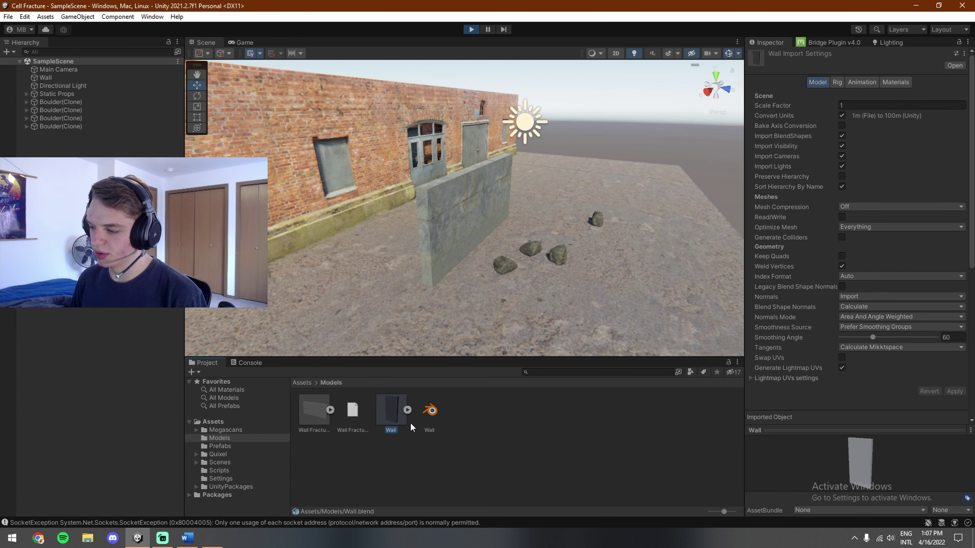
click(213, 539)
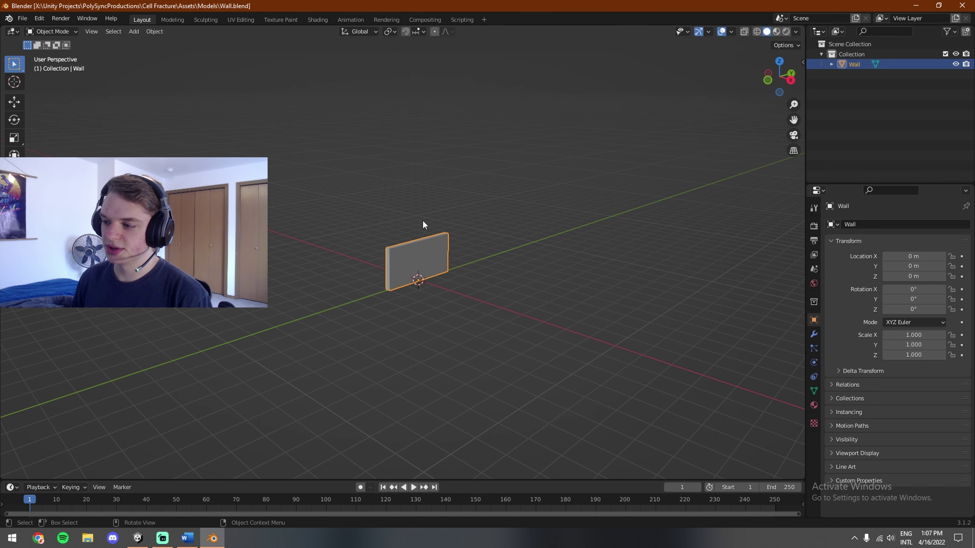
Step: Make sure the Object: Cell Fracture add-on is enabled in the preferences
click(39, 19)
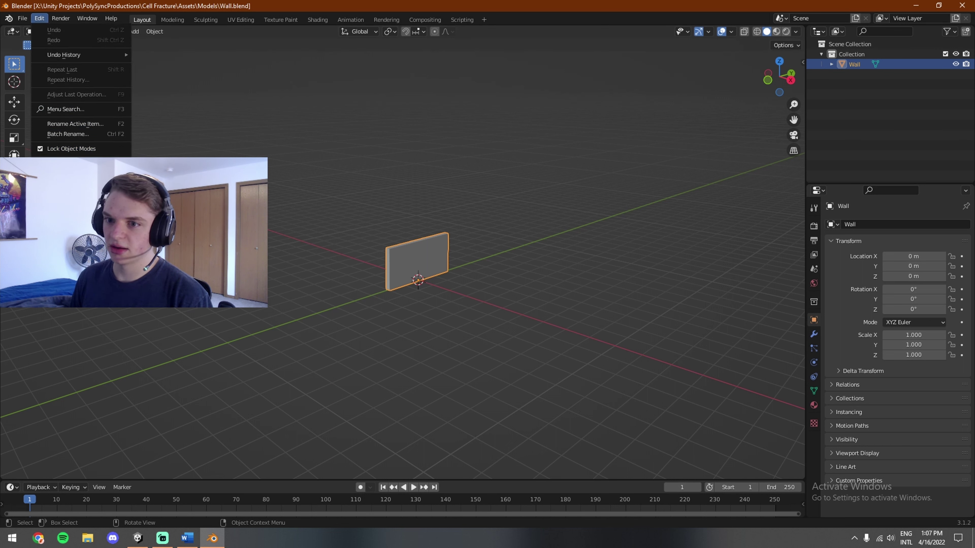
click(65, 164)
click(30, 122)
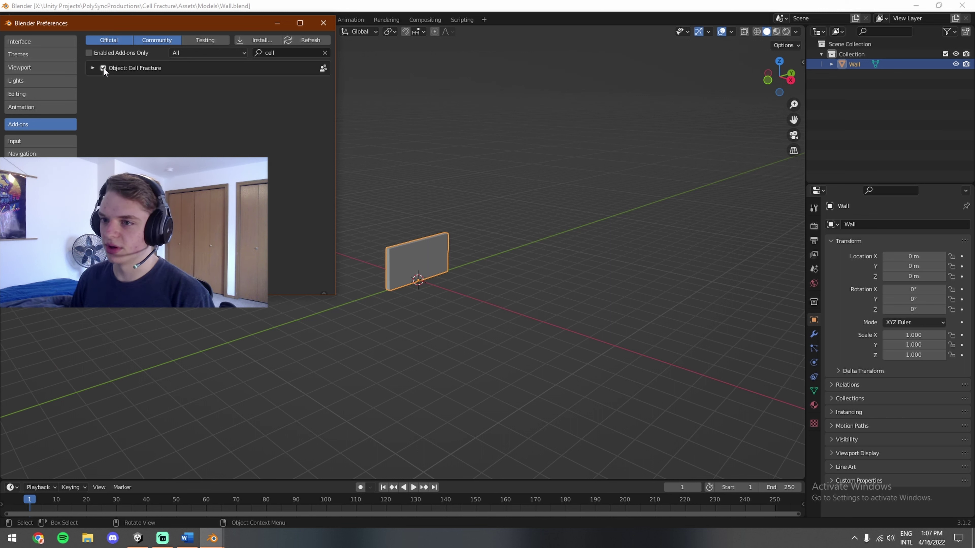
click(415, 260)
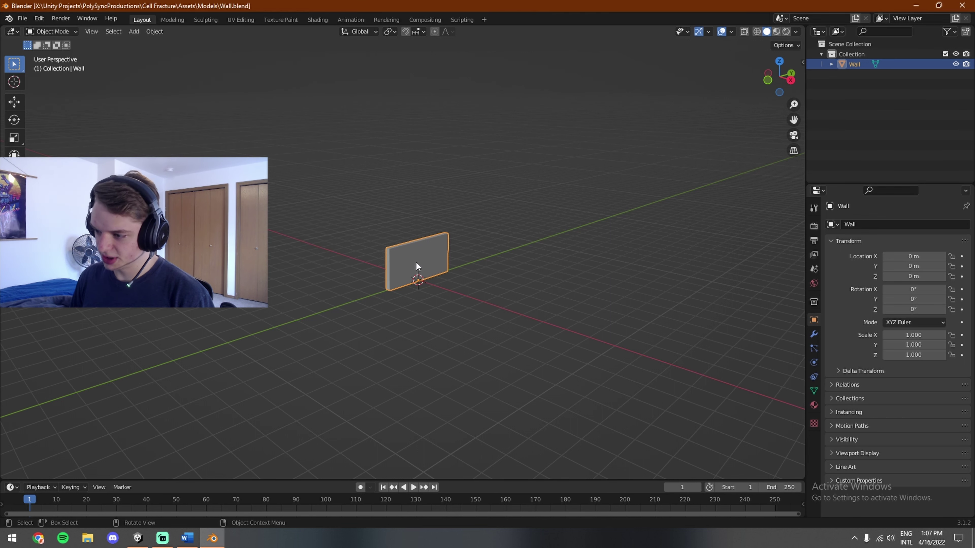
Step: Run Cell Fracture on the wall with Own Particles, a source limit of 100 and noise 0.00
key(F3)
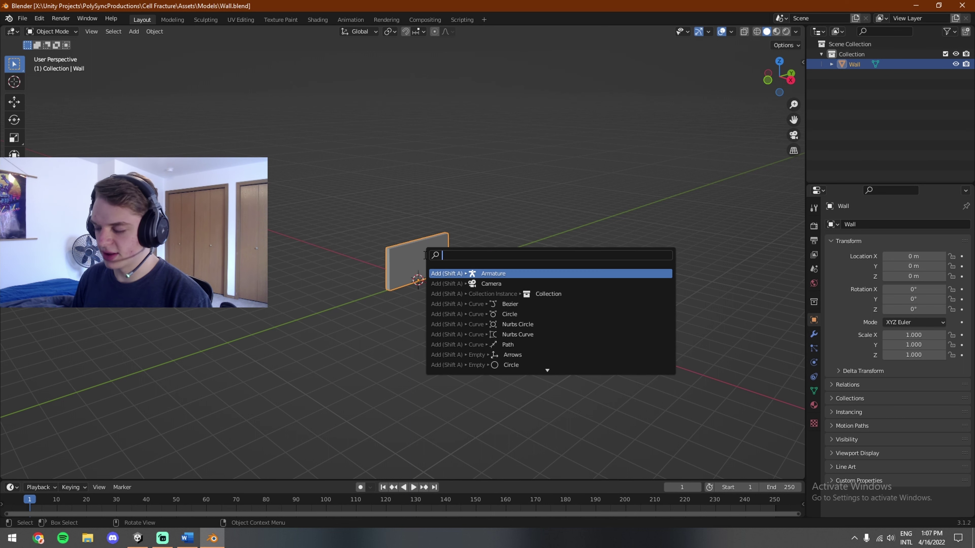
text(cell)
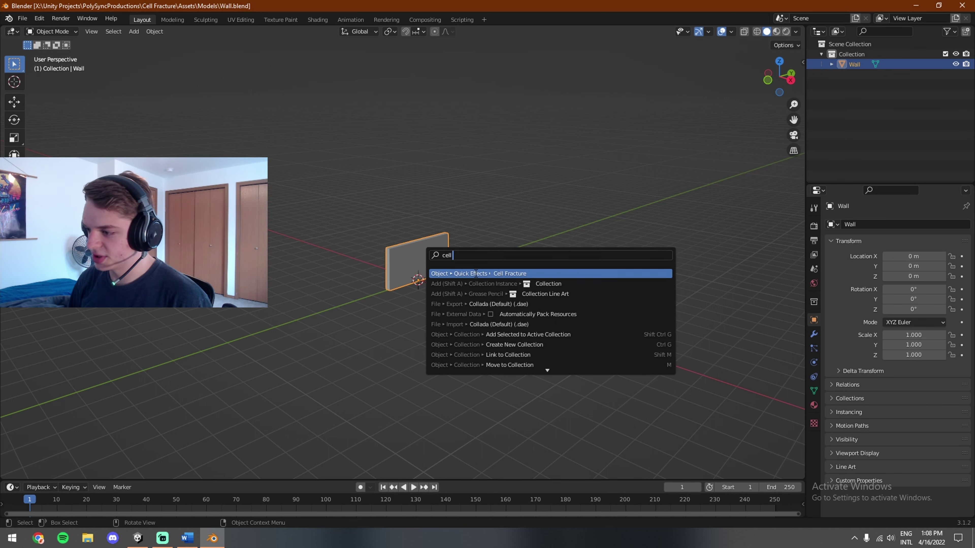
key(Return)
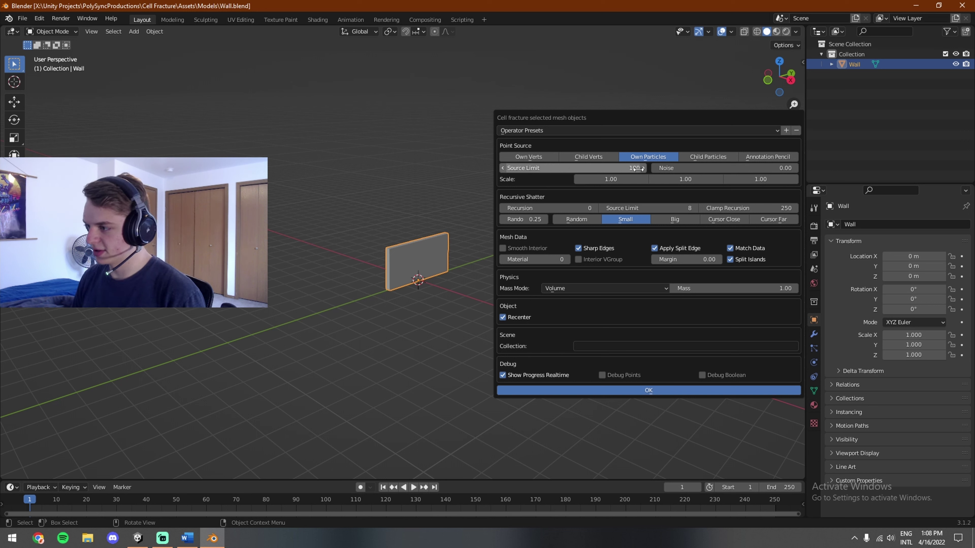
drag(683, 168, 675, 169)
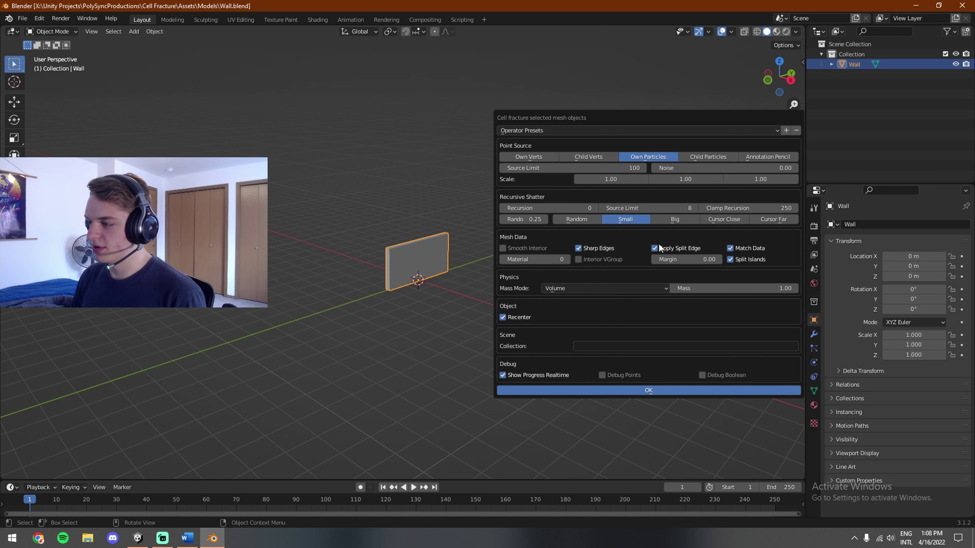
click(648, 390)
Step: Fracture the intact wall with Cell Fracture using Own Particles, a source limit of 100 and noise 0.15
scroll(428, 260, up, 3)
mouse_move(413, 268)
middle_down()
mouse_move(486, 243)
mouse_move(406, 261)
middle_up()
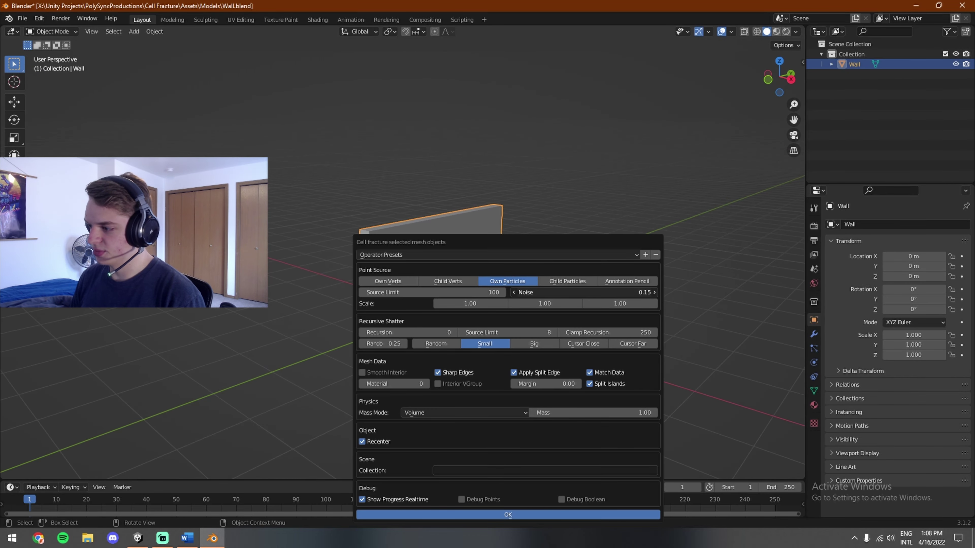
click(526, 514)
mouse_move(489, 289)
middle_down()
mouse_move(407, 270)
mouse_move(488, 282)
middle_up()
scroll(559, 278, up, 3)
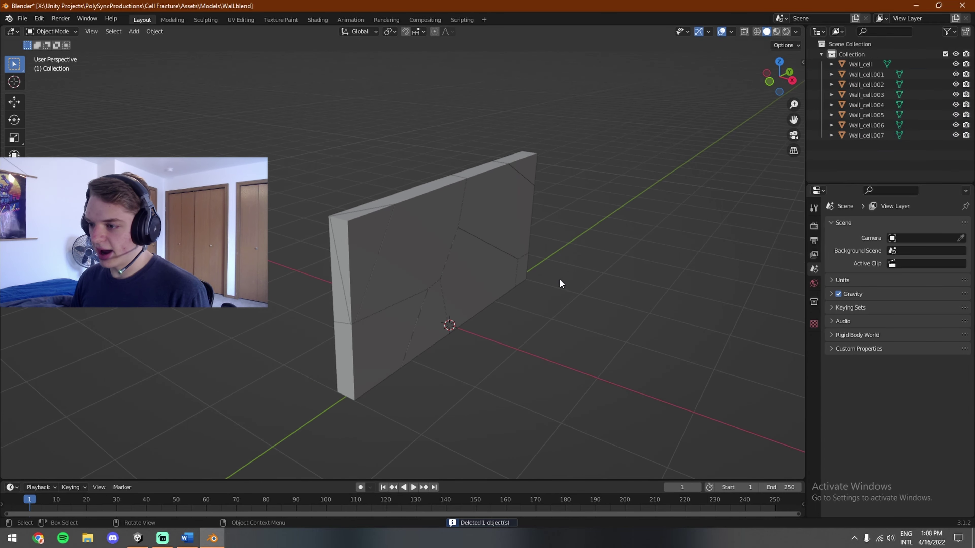
Step: Select the large upper corner cell of the fractured wall and open the operator search for it
middle_drag(559, 279, 450, 241)
click(427, 233)
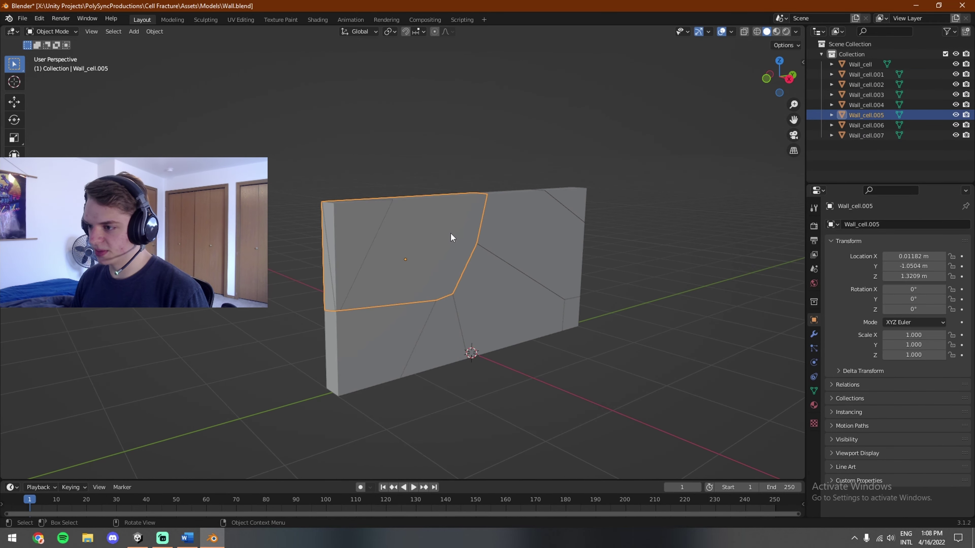
key(F3)
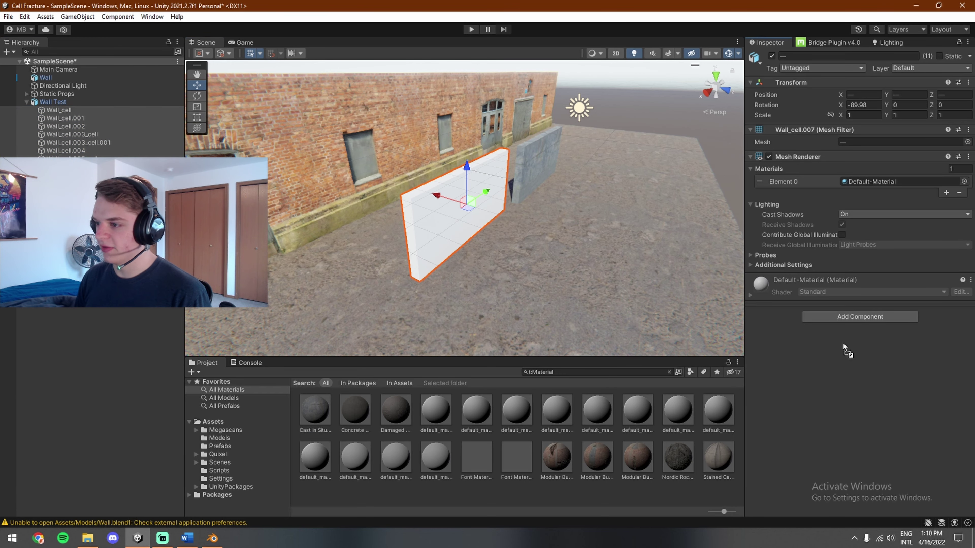
Step: Apply the original wall's concrete material to all Wall Test cells and reposition Wall Test close beside the original wall
drag(865, 384, 865, 384)
click(53, 102)
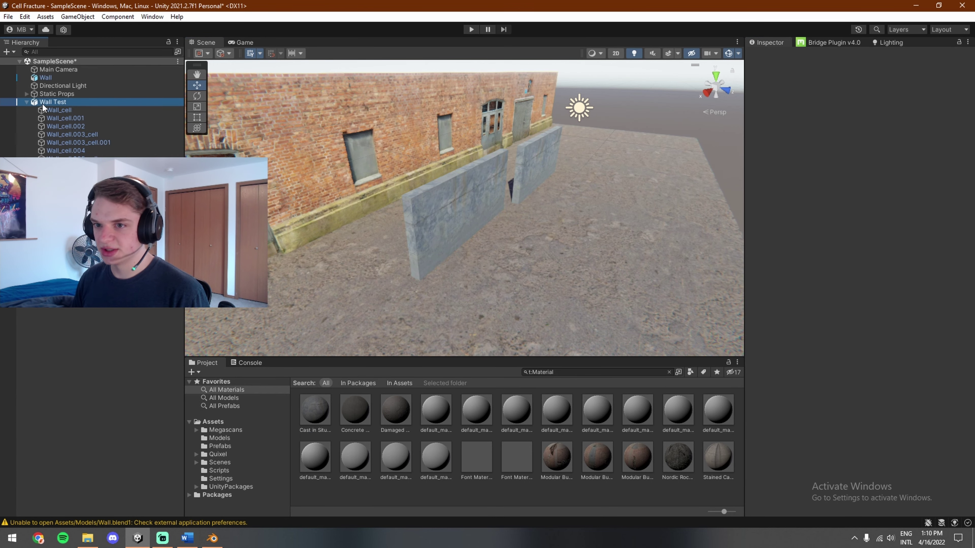
click(868, 105)
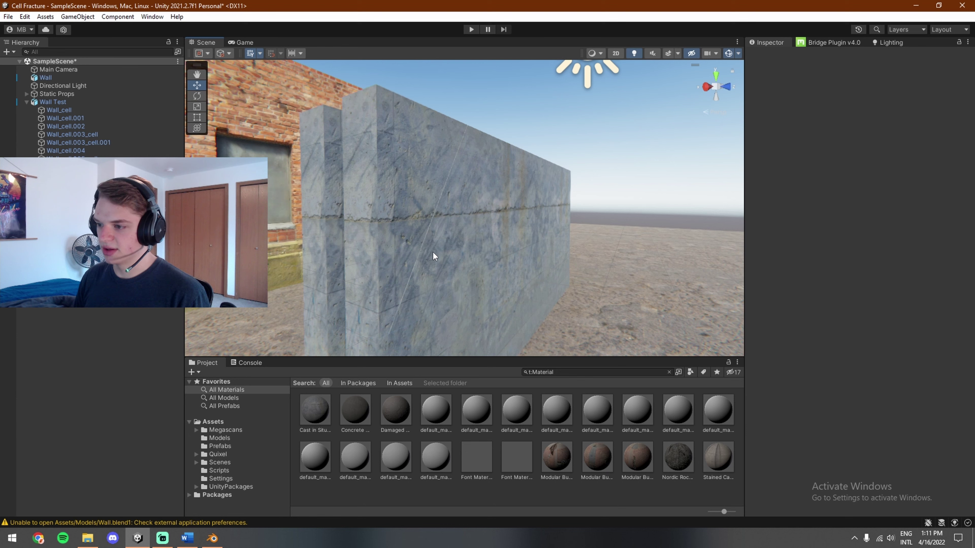
right_drag(483, 219, 418, 200)
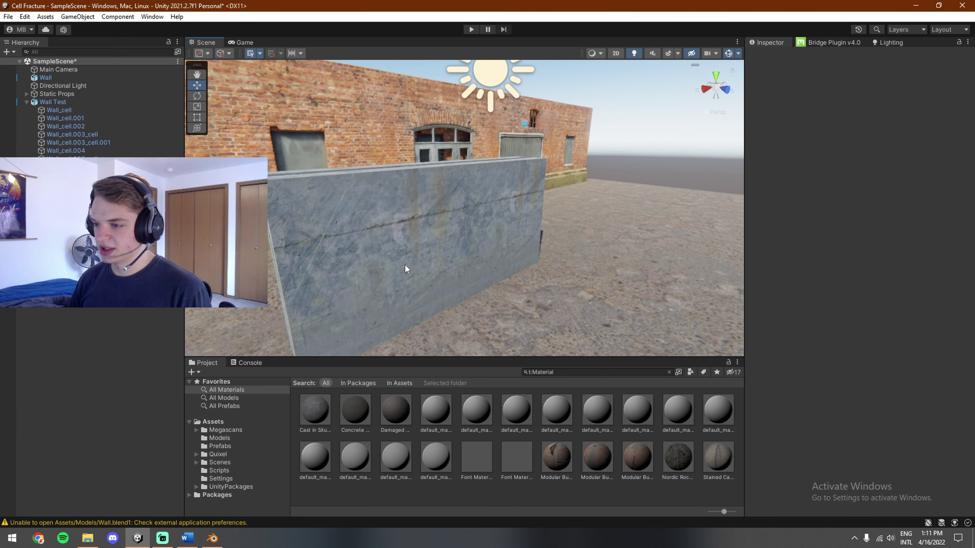
Step: Switch to Blender and undo the cell fractures back to the single solid wall
click(212, 538)
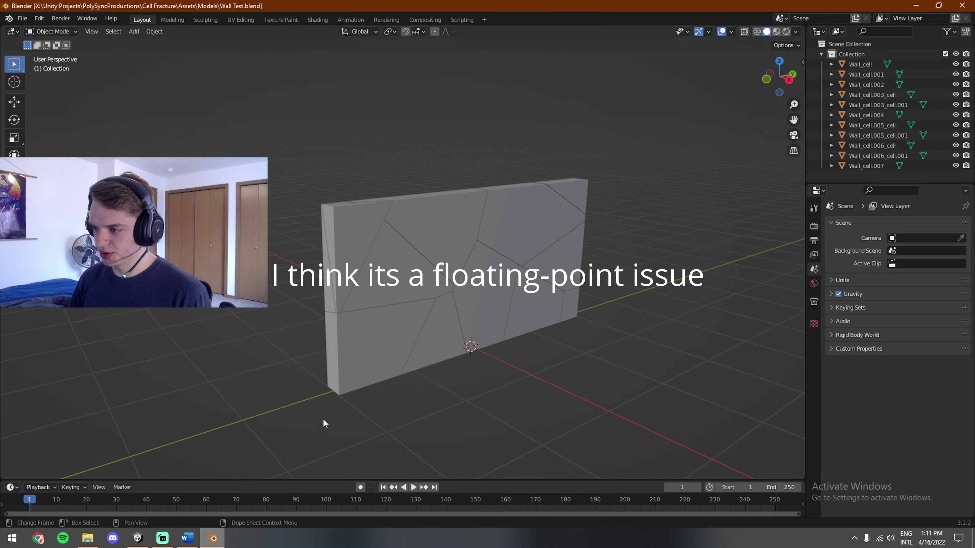
scroll(443, 288, up, 3)
middle_drag(445, 263, 509, 271)
scroll(509, 272, down, 2)
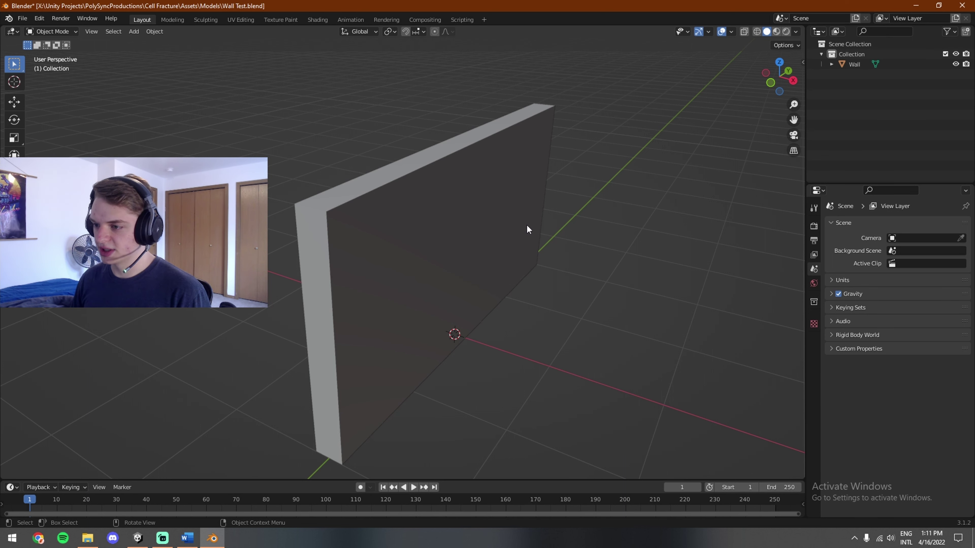
Step: Scale the solid wall uniformly by 100 and run Cell Fracture on it
click(527, 229)
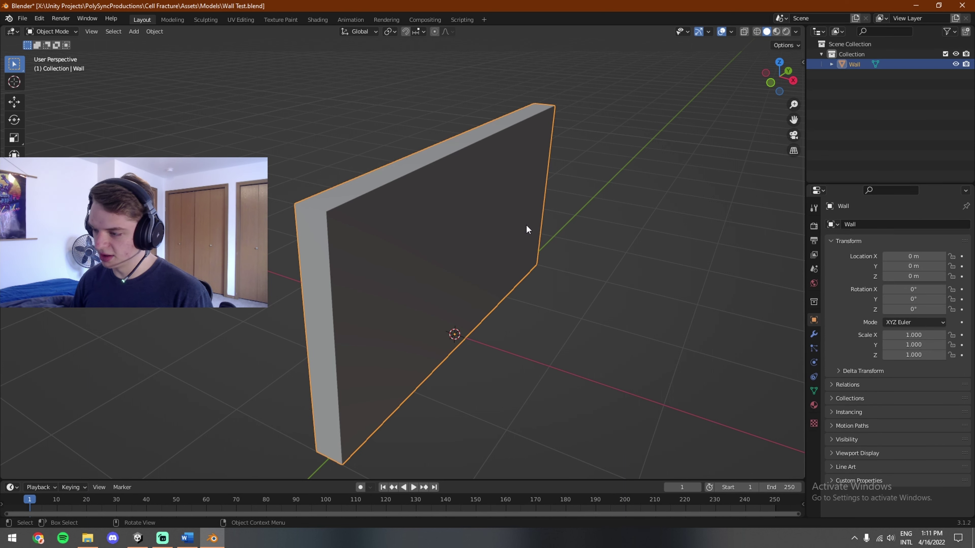
text(s100)
key(Return)
scroll(492, 259, down, 10)
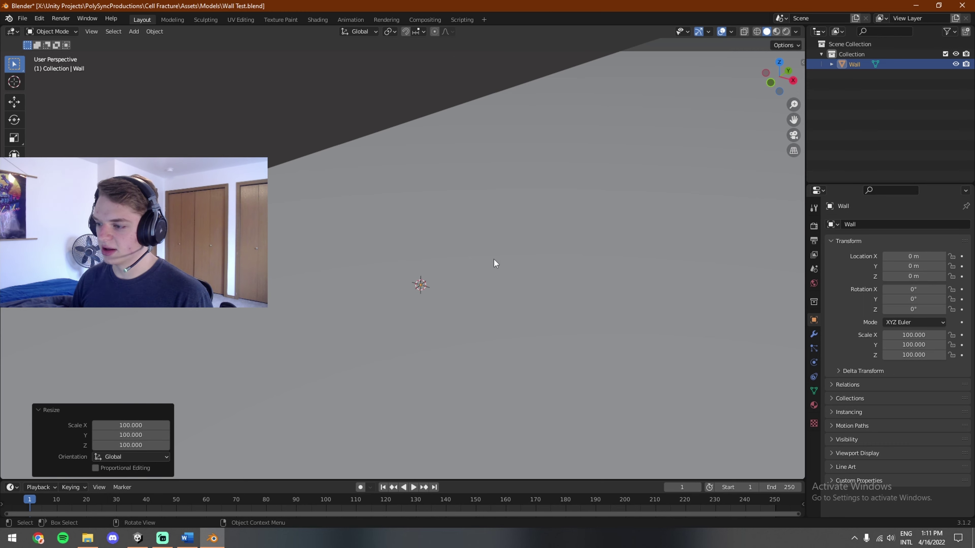
scroll(493, 263, up, 2)
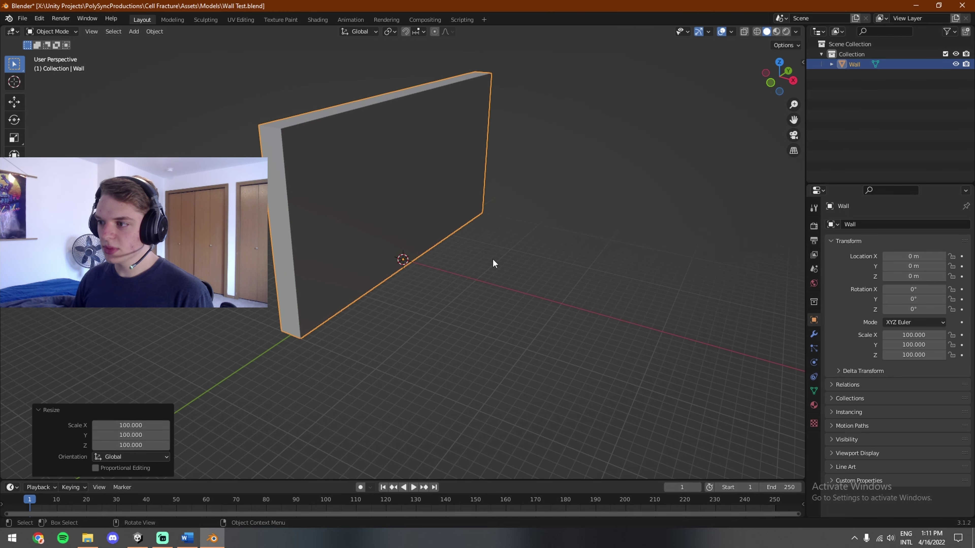
key(F3)
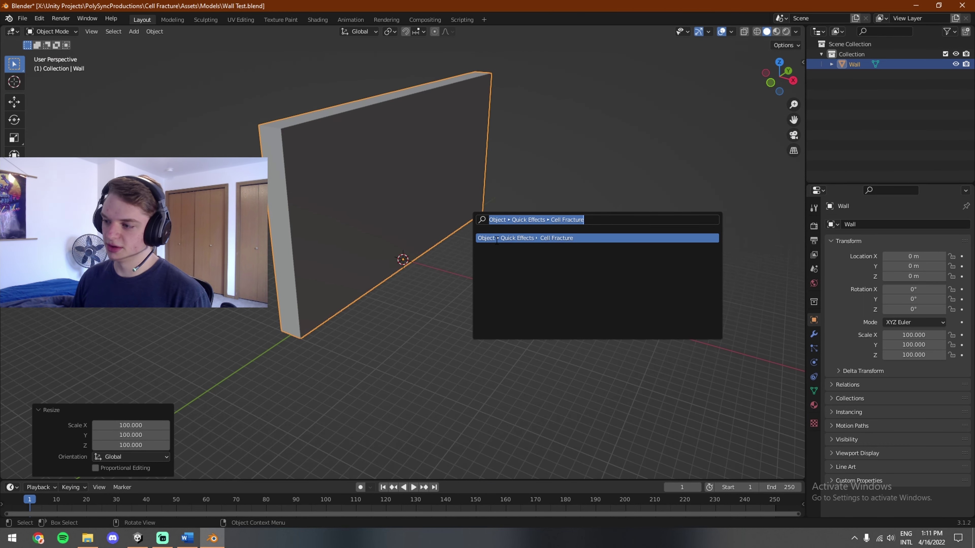
click(495, 240)
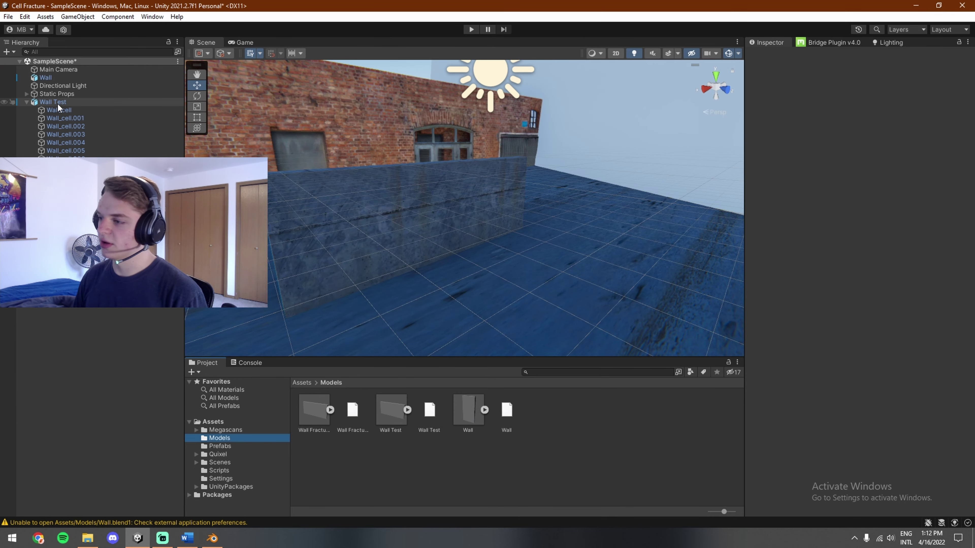
Step: Set the Scale Factor in the Wall Test model's import settings to 0.01
scroll(422, 257, up, 5)
scroll(422, 256, down, 5)
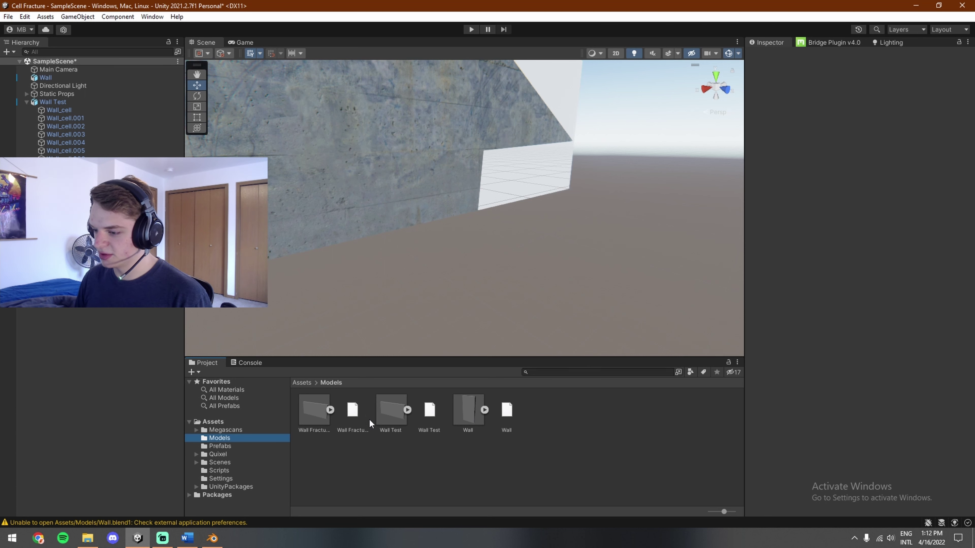
click(390, 410)
click(821, 102)
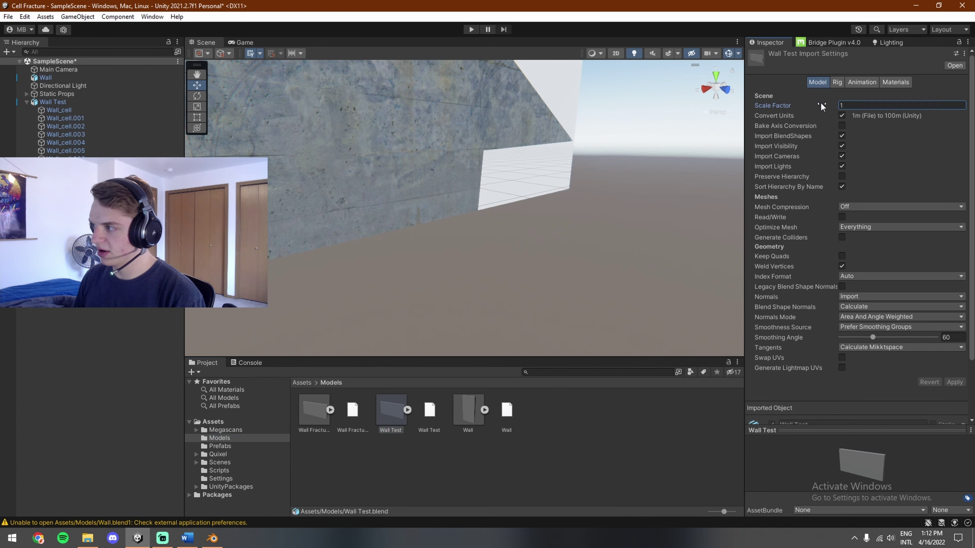
text(0.01)
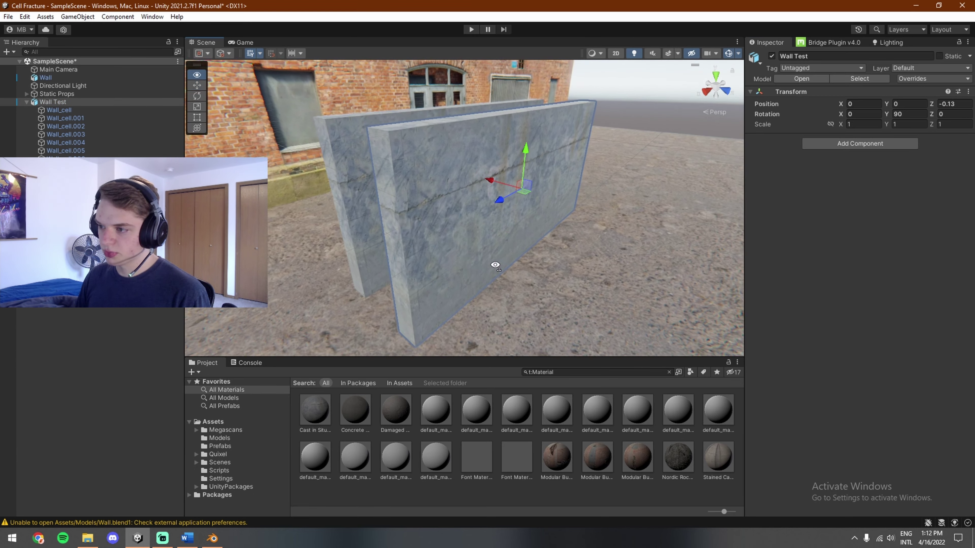
Step: Inspect a single cell of Wall Test and view the rescaled fractured wall beside the original wall
click(426, 172)
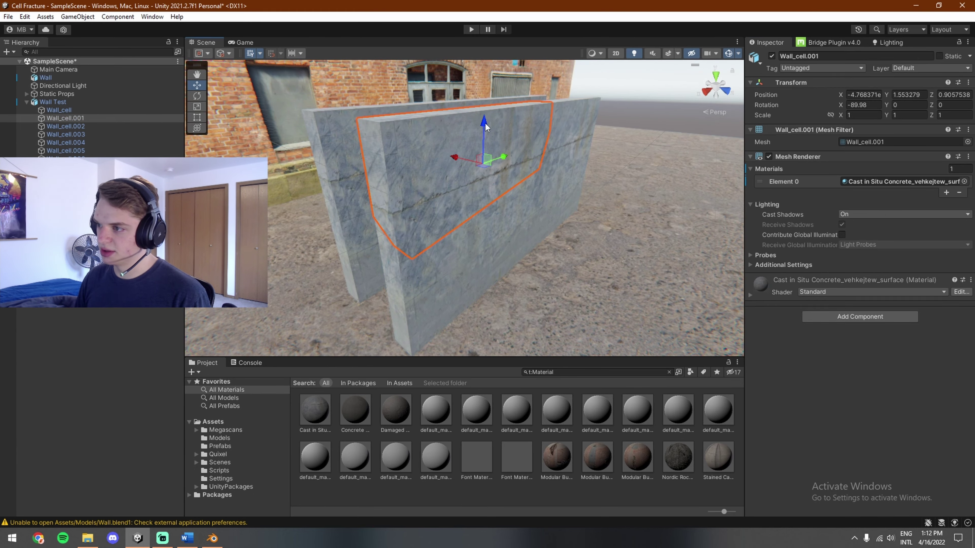
right_drag(521, 190, 572, 198)
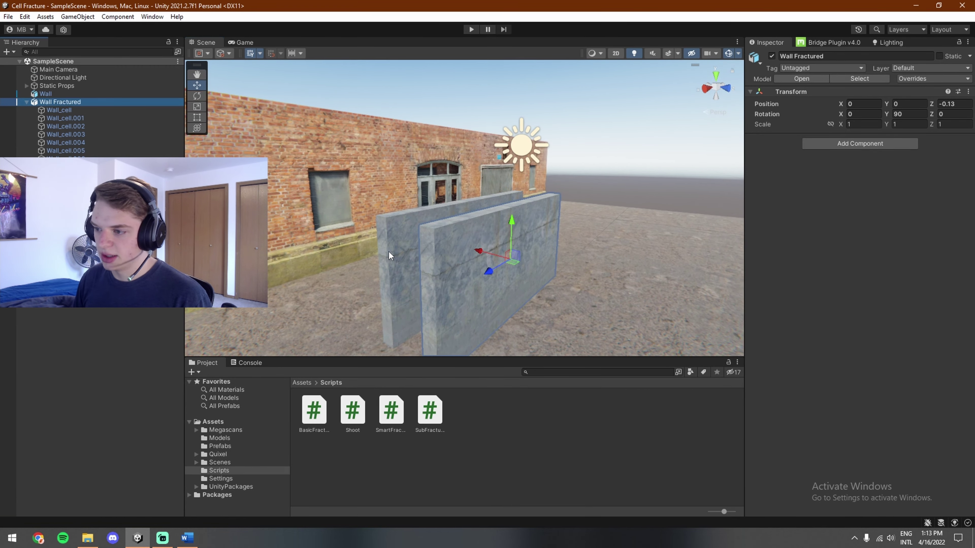
Step: Give all cells of Wall Fractured convex Mesh Colliders and Rigidbodies with a mass of 100, and play-test the scene
click(45, 94)
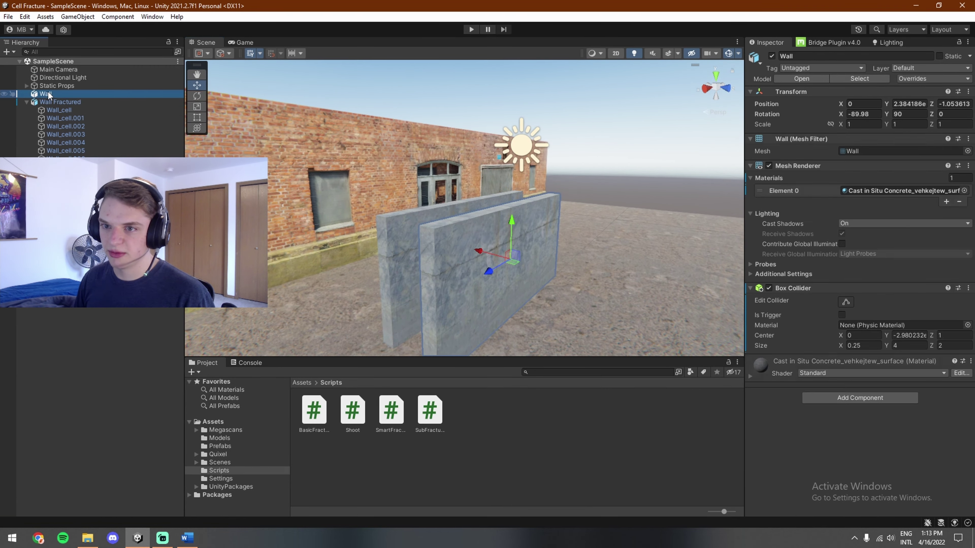
click(60, 102)
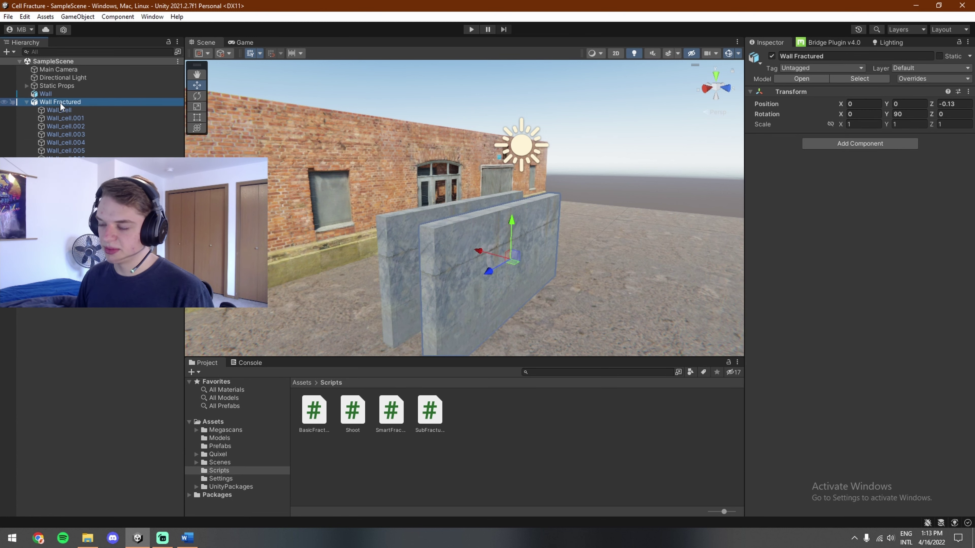
click(836, 316)
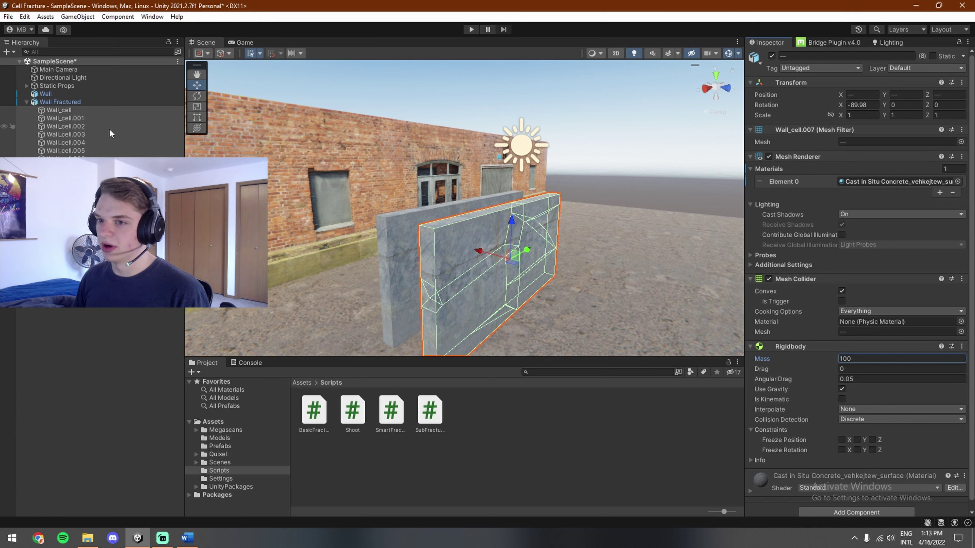
click(472, 29)
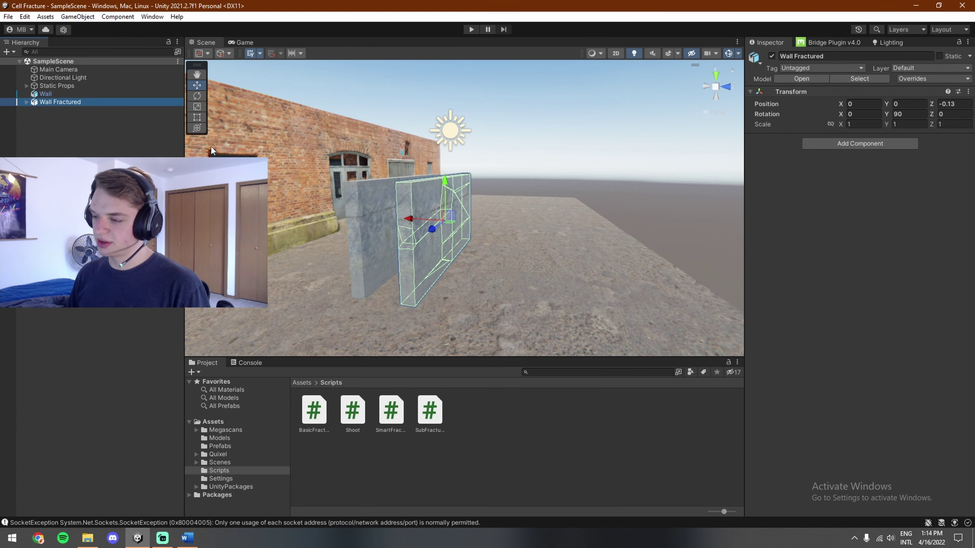
Step: Make Wall Fractured a child of Wall and set its X position to 0 so it overlaps the solid wall
drag(58, 98, 50, 95)
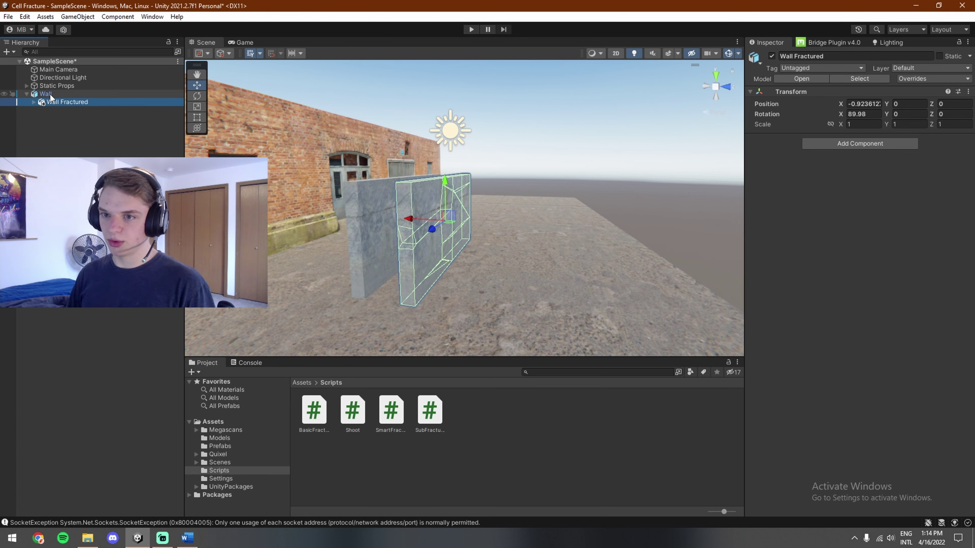
click(864, 104)
key(BackSpace)
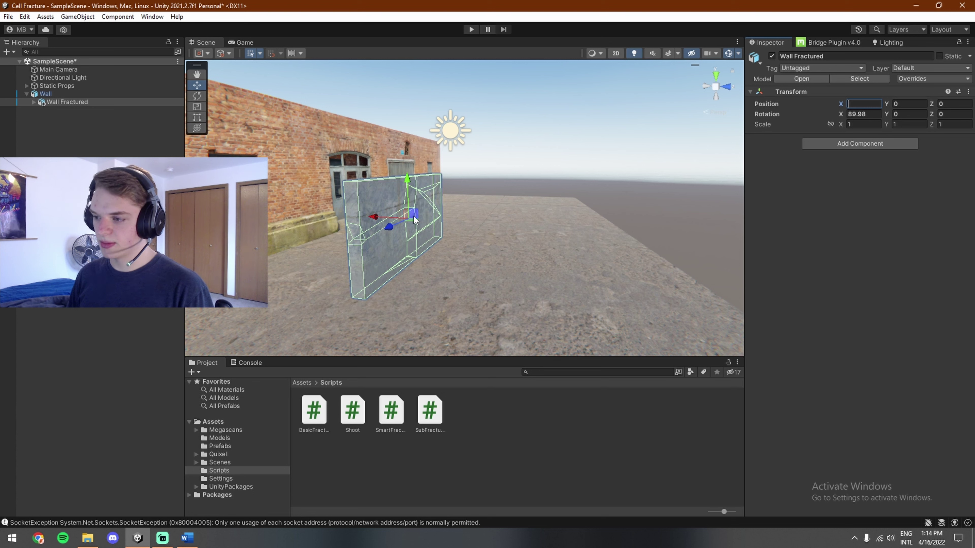
Step: Deactivate the Wall Fractured object so only the solid wall is active
click(771, 57)
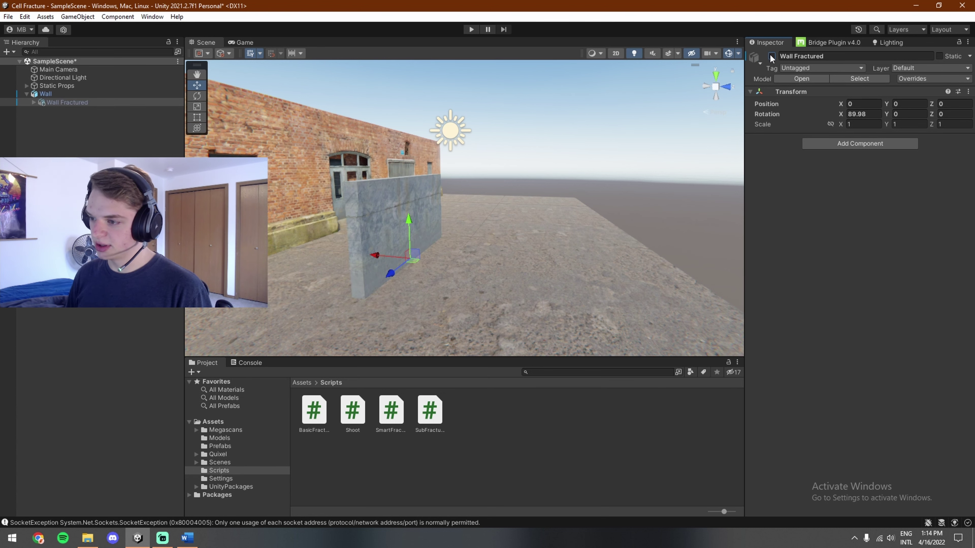
click(772, 55)
click(771, 55)
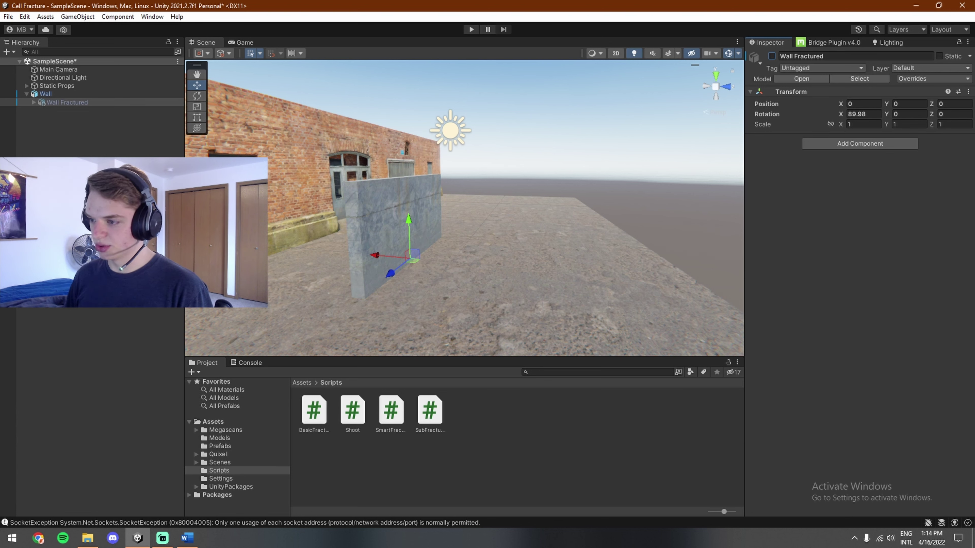
Step: Add the BasicFracture script to Wall and assign Wall Fractured as its Fractured Object
click(416, 233)
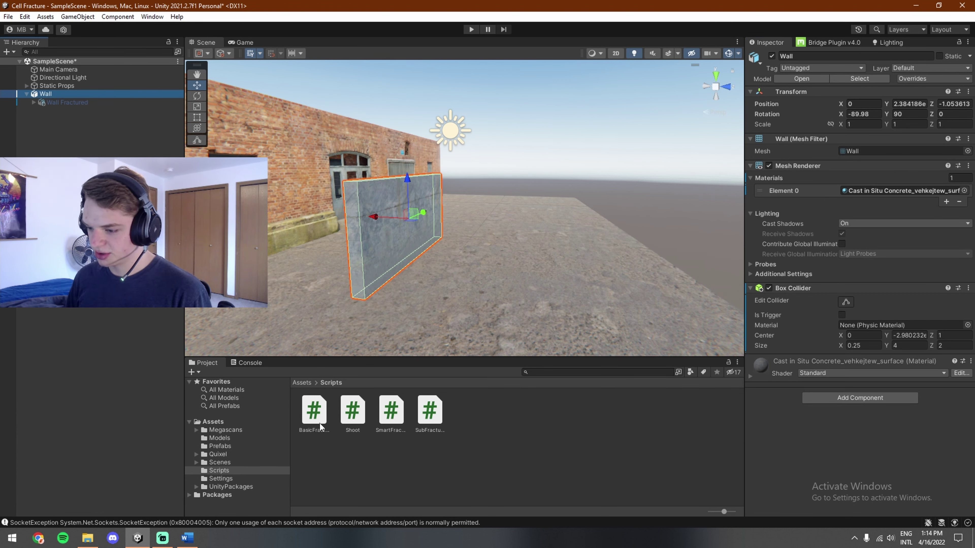
drag(315, 423, 870, 444)
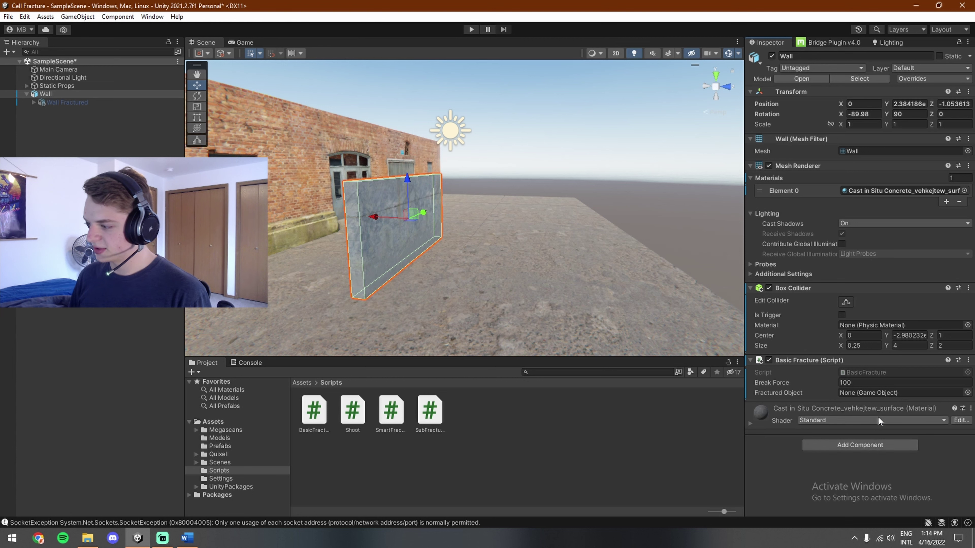
click(69, 102)
drag(70, 102, 881, 396)
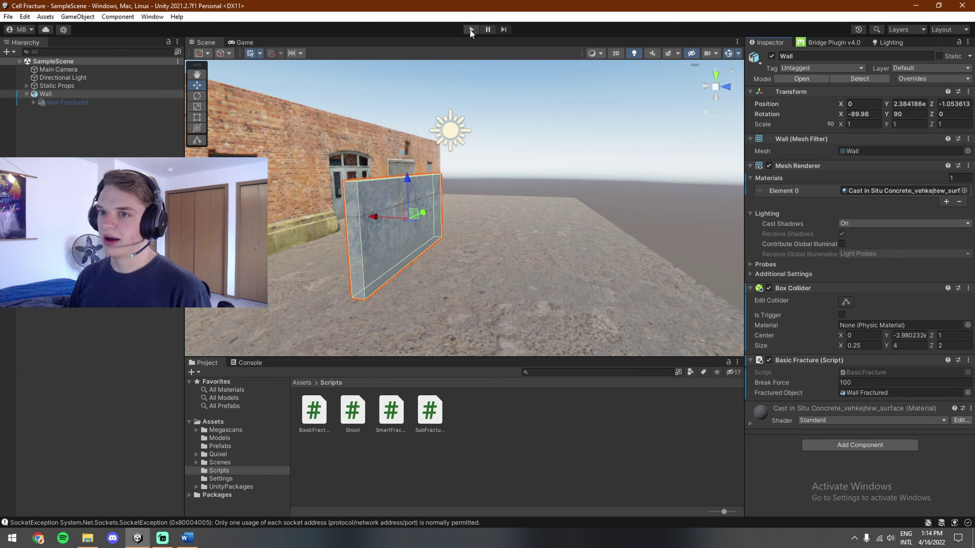
Step: Run the scene and shoot boulders at the wall to test the basic fracture
click(471, 29)
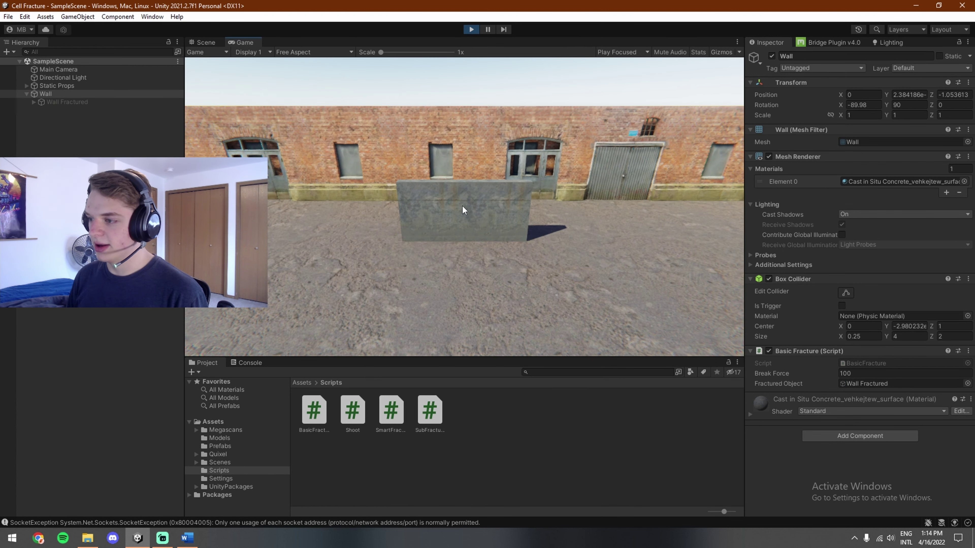
click(463, 208)
click(443, 204)
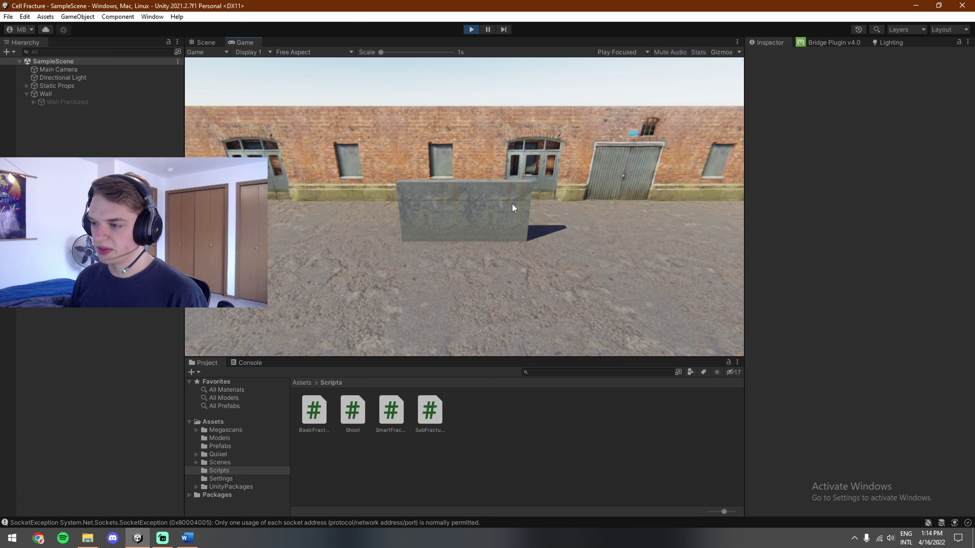
click(400, 173)
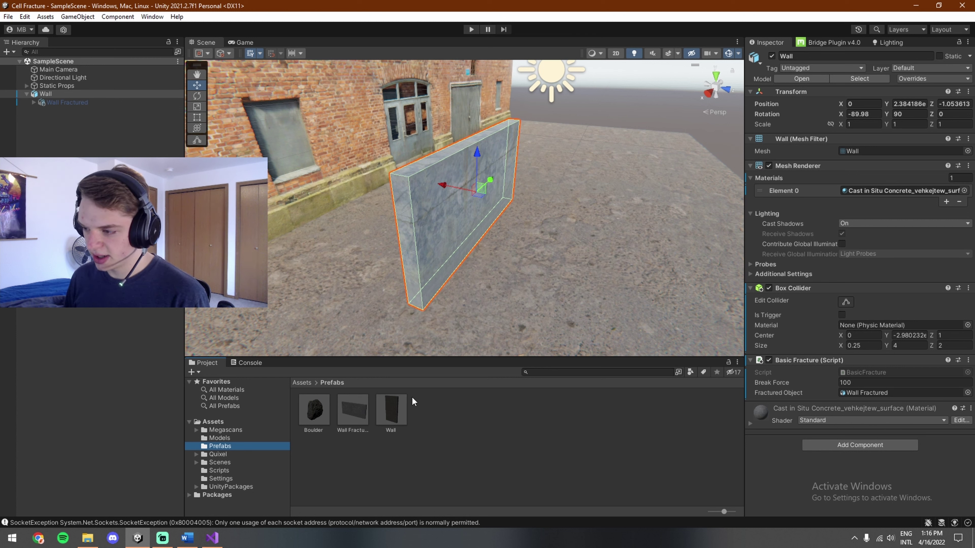
Step: Move Wall Fractured out of Wall to the scene's root level and delete Wall
click(66, 103)
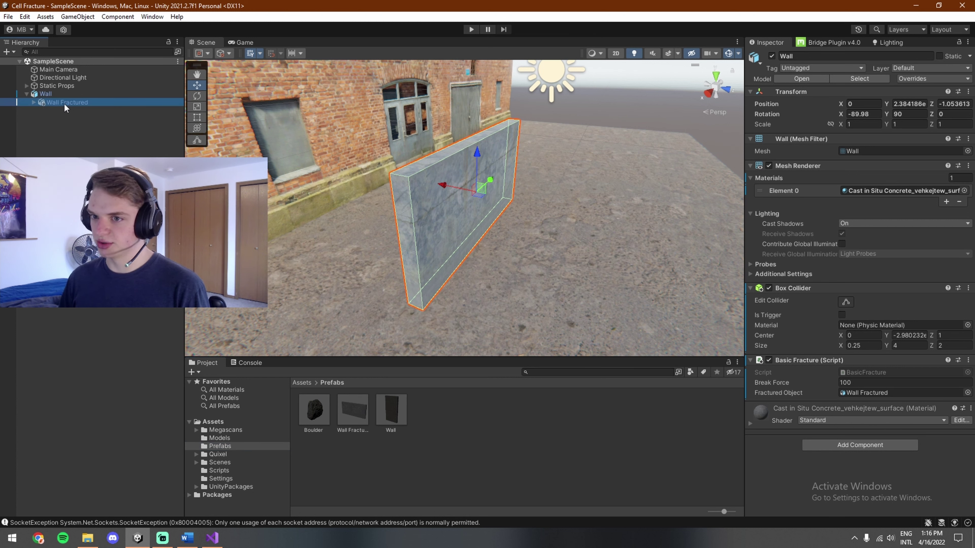
drag(75, 102, 78, 120)
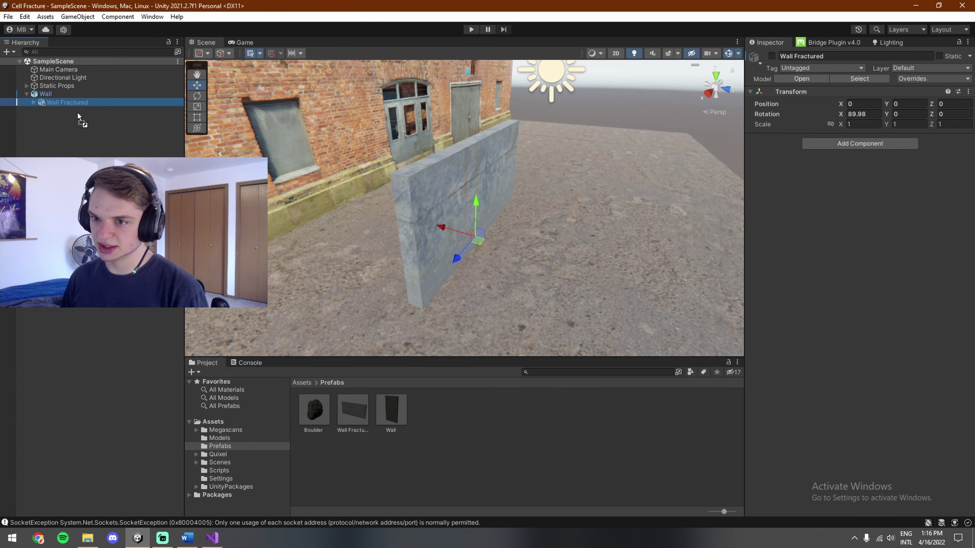
click(55, 94)
key(Delete)
Step: Reactivate Wall Fractured and save the scene
click(65, 94)
click(771, 56)
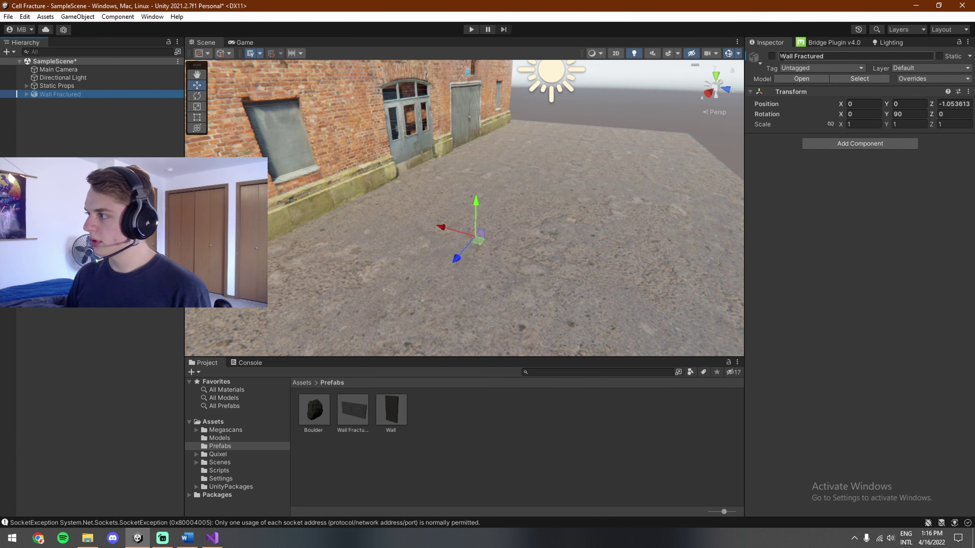
key(f)
key(ctrl+s)
Step: Add the SmartFracture script to Wall Fractured and the SubFracture script to all of its cells
click(219, 470)
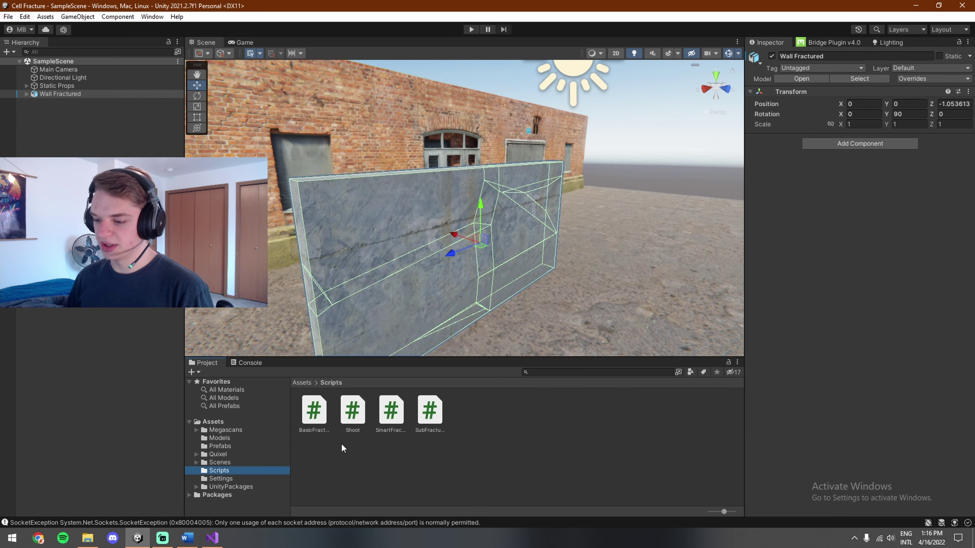
drag(391, 409, 868, 242)
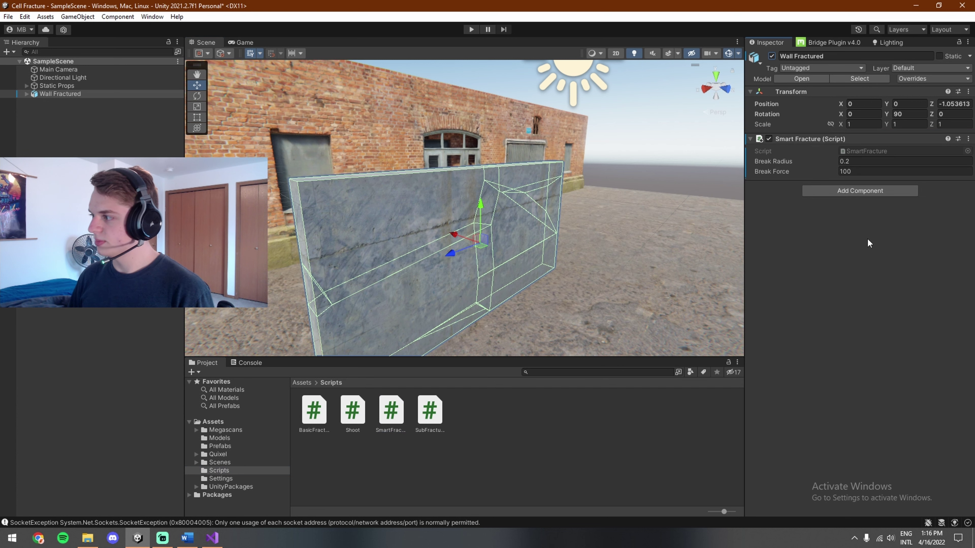
click(26, 93)
click(47, 102)
shift+click(58, 159)
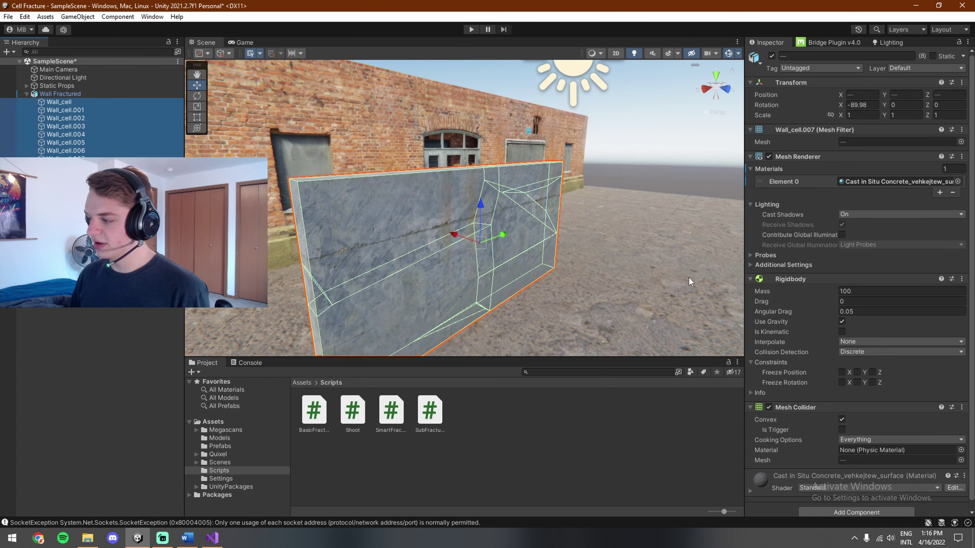
scroll(816, 397, down, 2)
drag(428, 412, 781, 503)
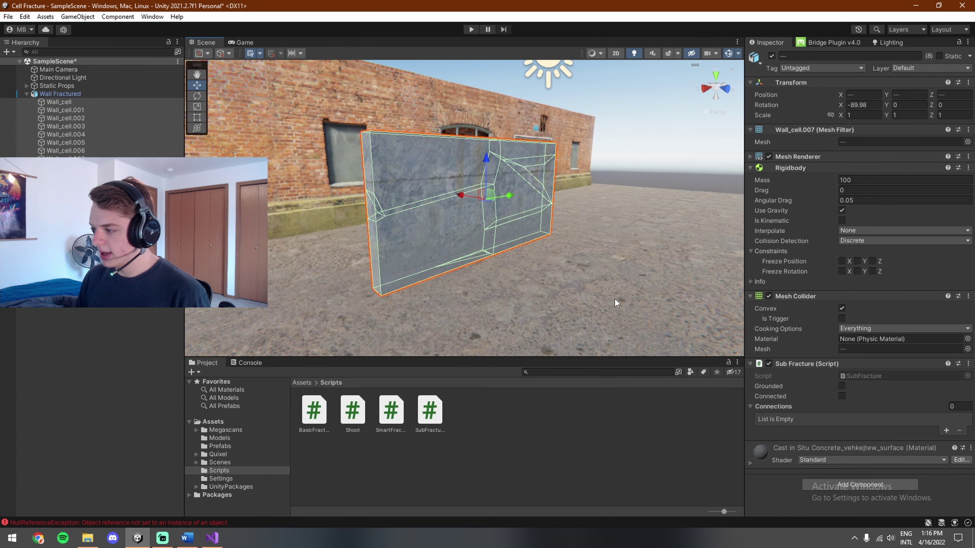
Step: Select the lower wall cells resting on the floor, starting with Wall_cell.004, for the SubFracture script's Grounded option
click(763, 385)
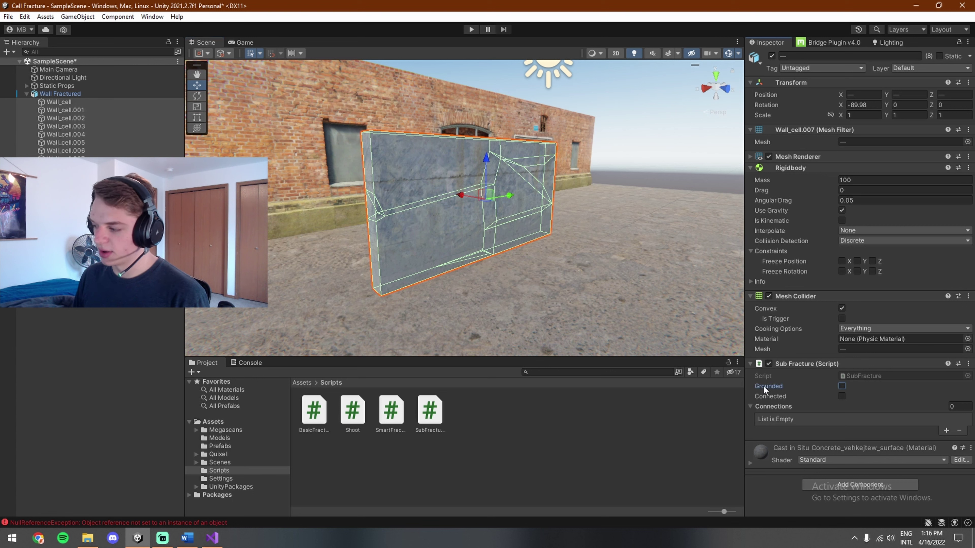
click(455, 267)
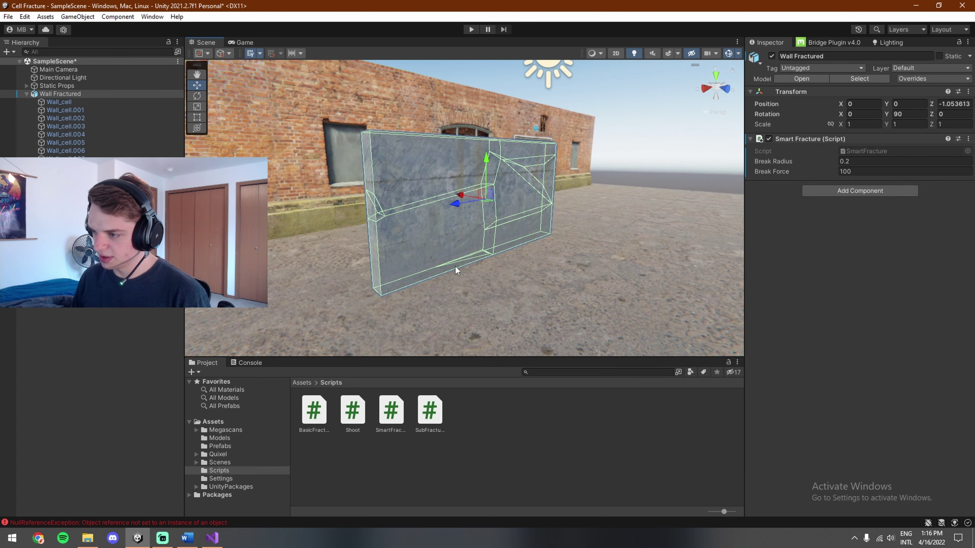
click(456, 267)
click(468, 265)
click(468, 261)
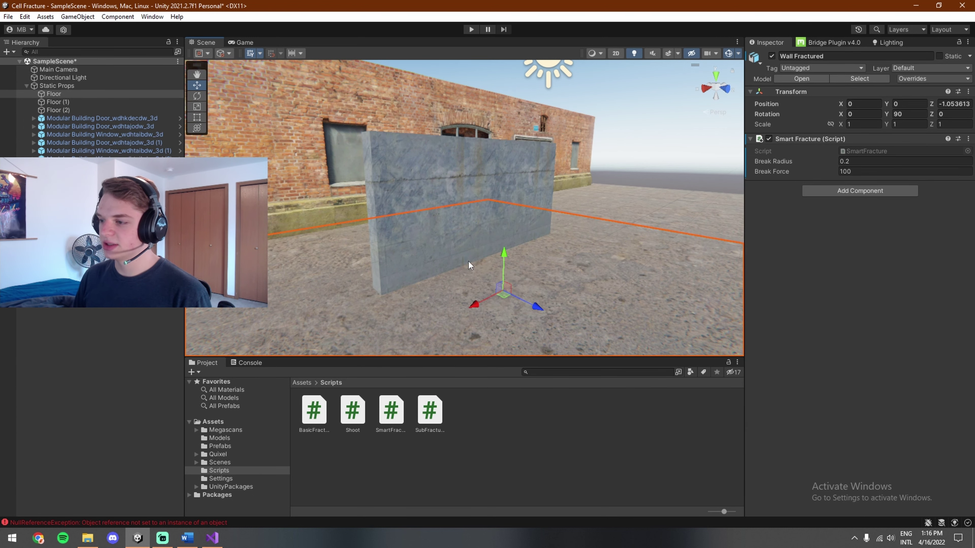
click(468, 262)
click(467, 259)
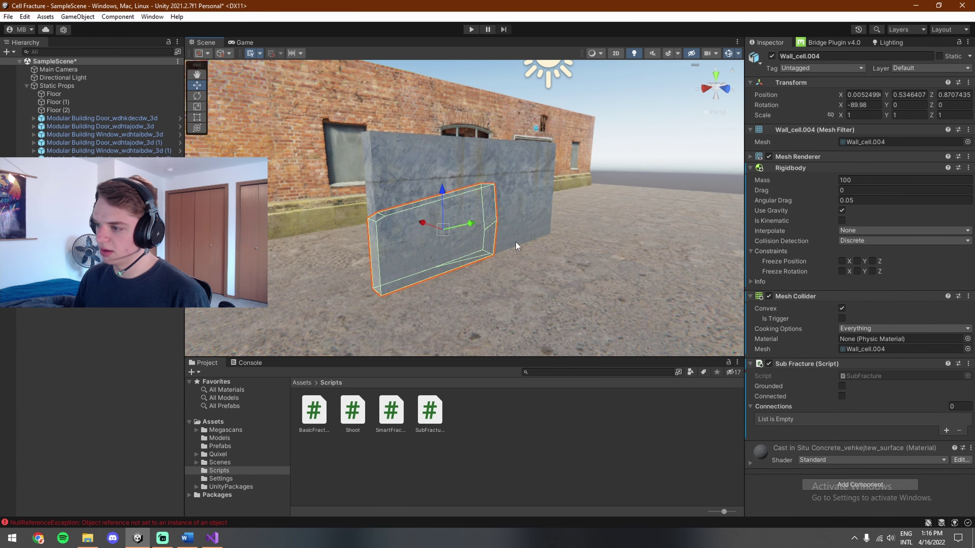
shift+click(527, 235)
key(w)
right_drag(407, 272, 688, 278)
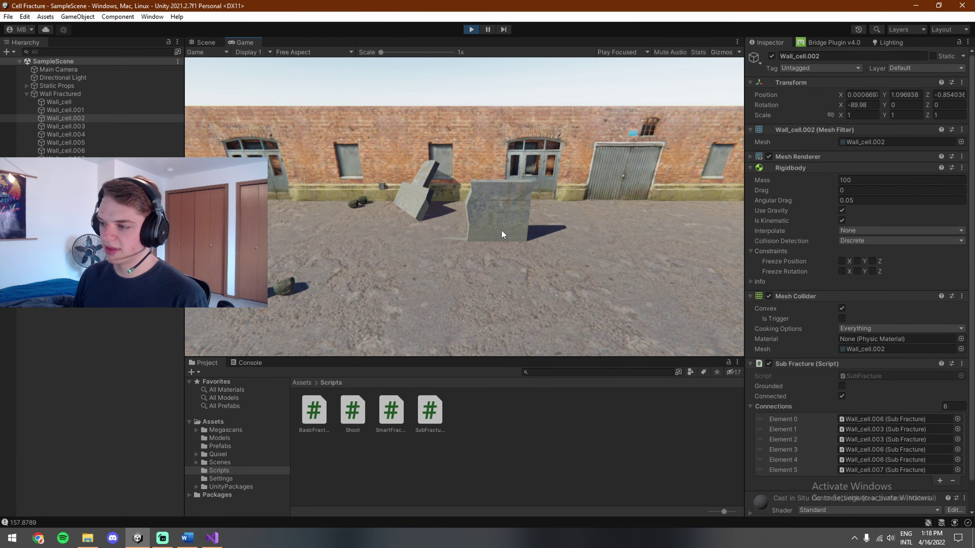
Step: Shoot at the remaining standing section of the fractured wall and end the play test
click(501, 230)
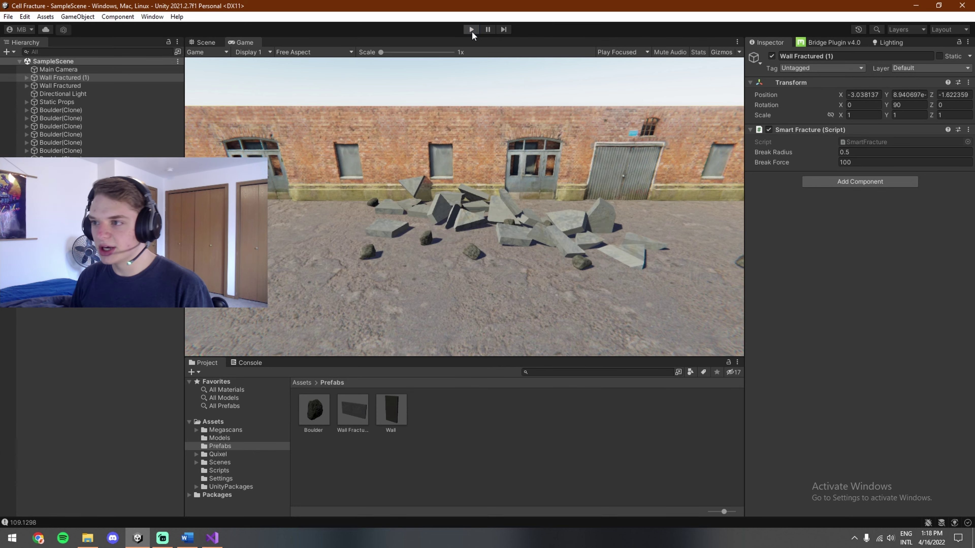
click(471, 29)
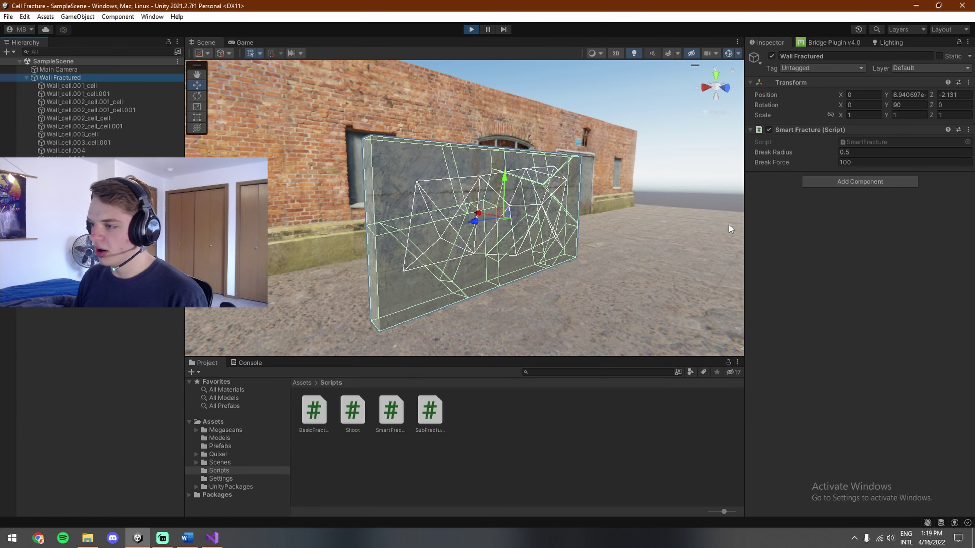
Step: Examine the SubFracture connections of individual Wall Fractured cells in the Scene view while the scene is running
click(89, 86)
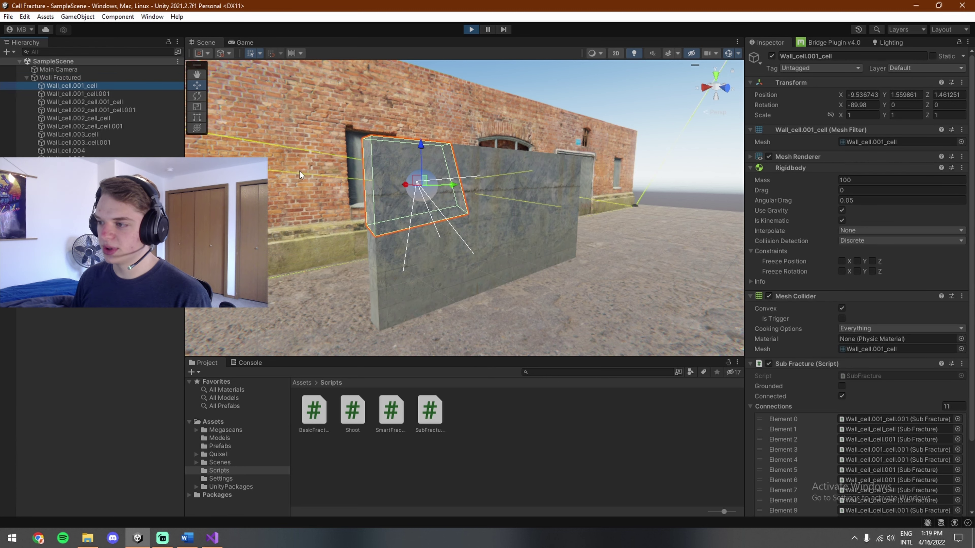
click(486, 235)
click(498, 189)
click(500, 190)
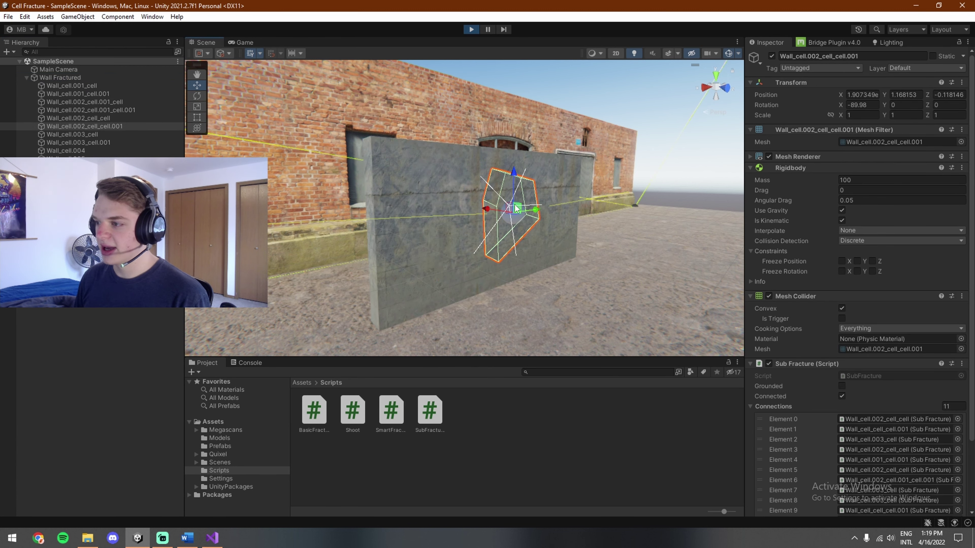
click(531, 176)
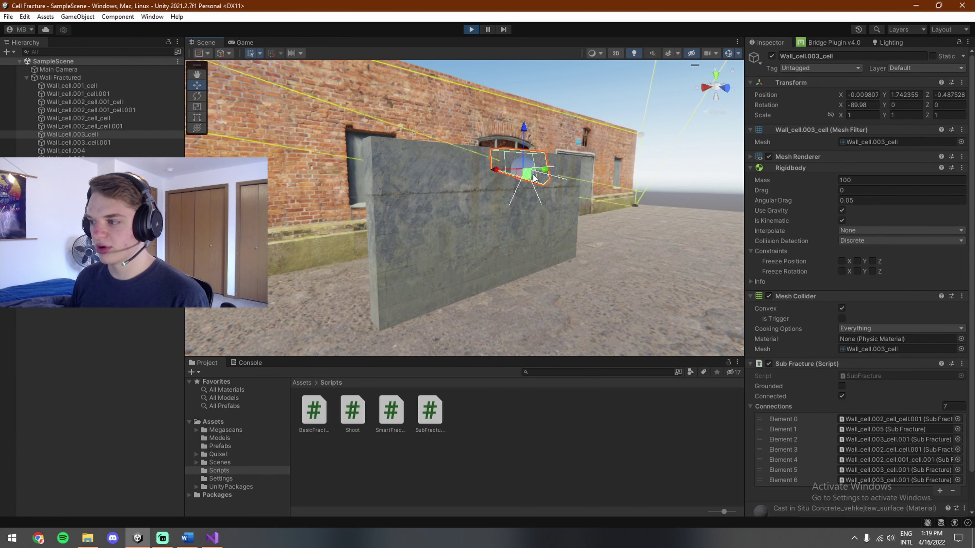
click(556, 199)
click(565, 188)
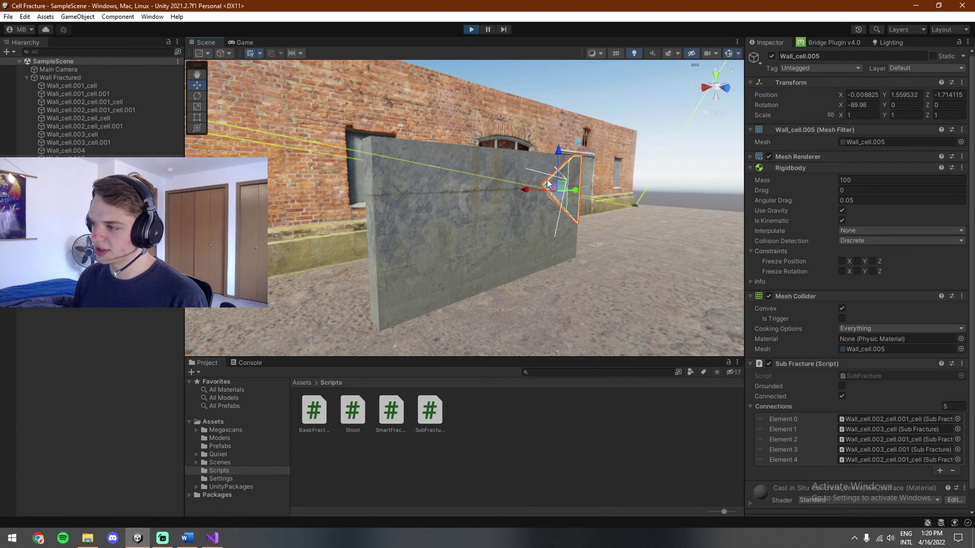
click(553, 186)
key(f)
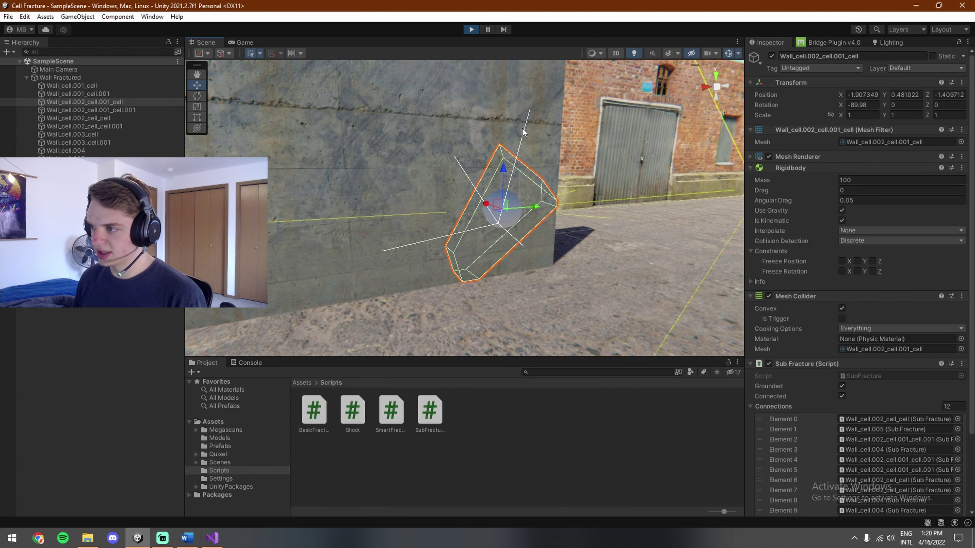
Step: Select Wall_cell.002_cell.001_cell.001 in the running scene and set the size of its SubFracture Connections list to 0
click(456, 162)
click(500, 224)
click(475, 202)
scroll(476, 200, down, 7)
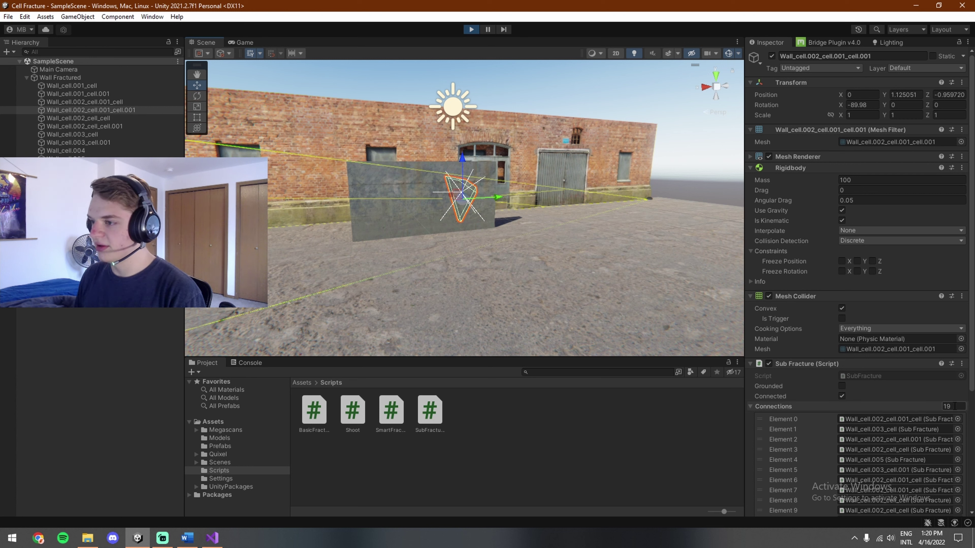
scroll(806, 412, down, 3)
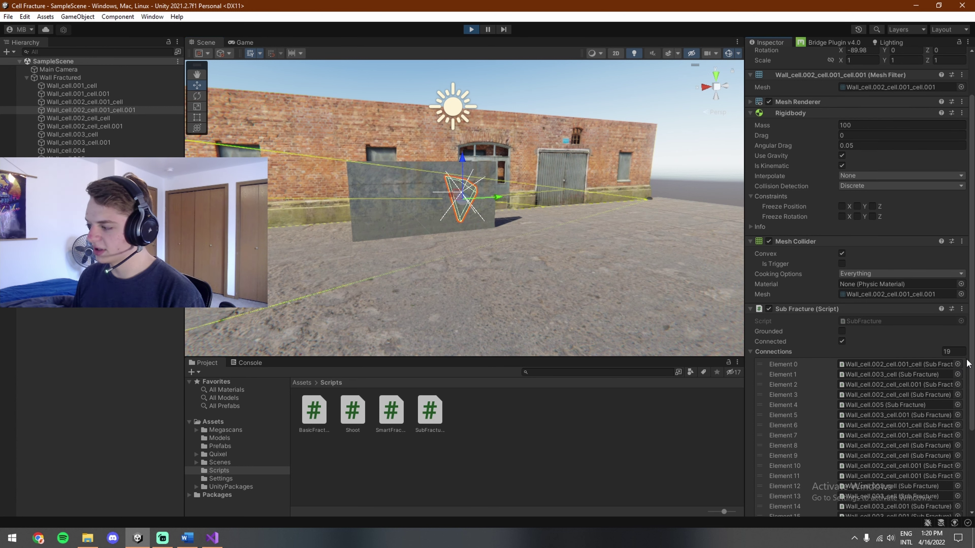
click(957, 352)
text(0)
key(Return)
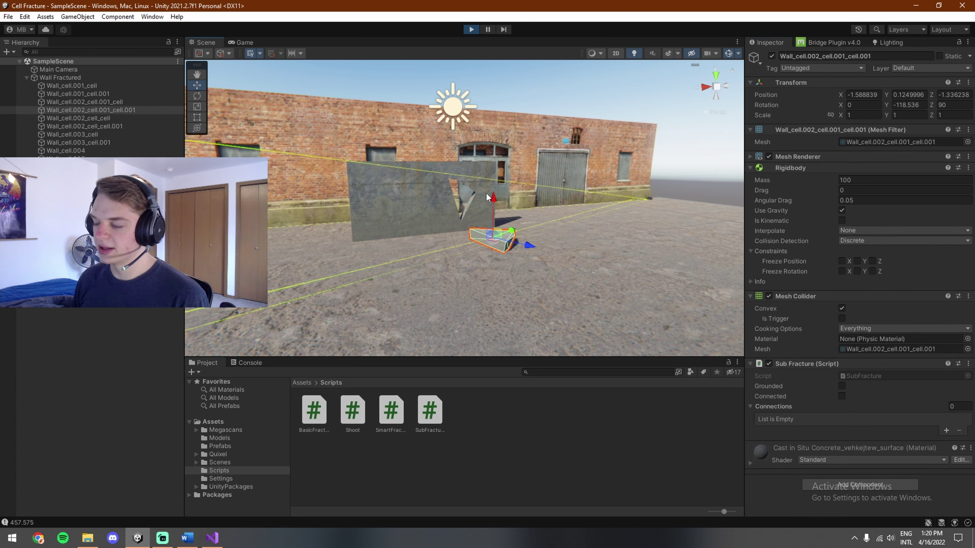
Step: Inspect the SubFracture state of Wall_cell.003_cell at the wall's upper edge beside the gap
right_drag(490, 195, 487, 193)
click(459, 181)
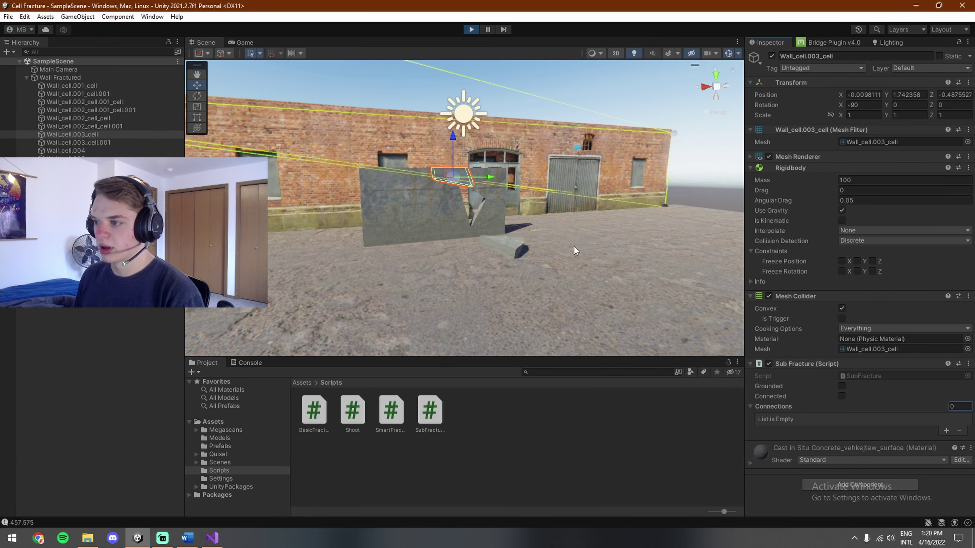
click(459, 180)
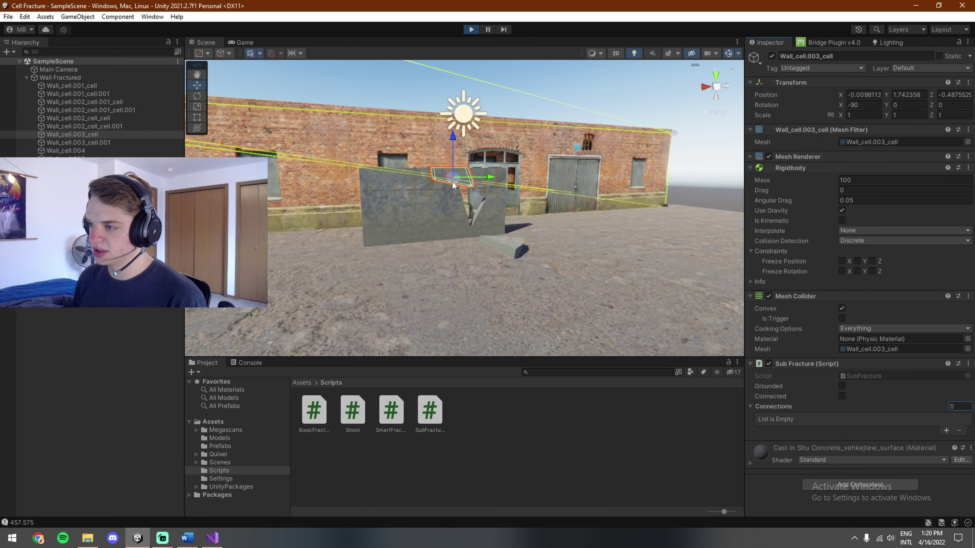
key(f)
drag(437, 242, 533, 267)
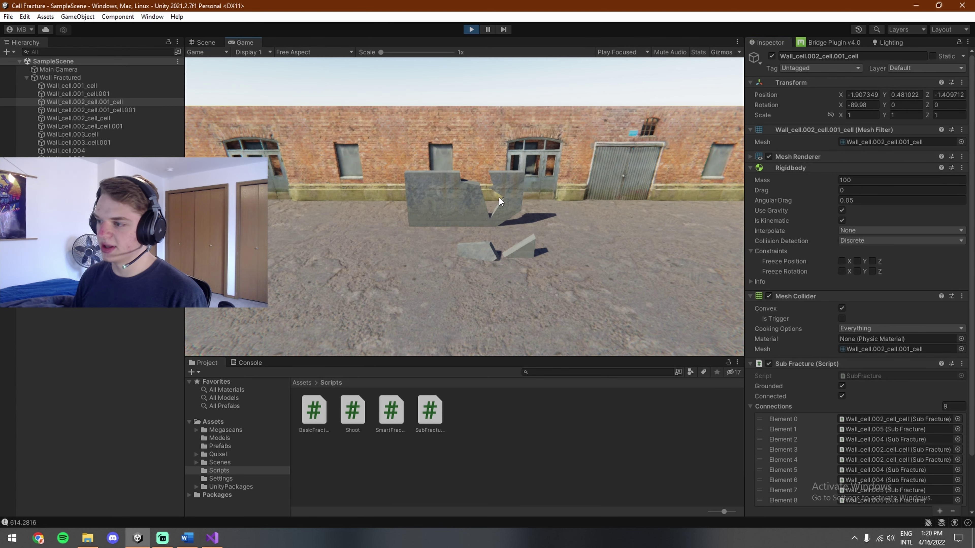
Step: Compare the SubFracture connections of the upper cell Wall_cell.003_cell.001 and the lower cell Wall_cell.002_cell.001_cell in the Scene view
click(214, 43)
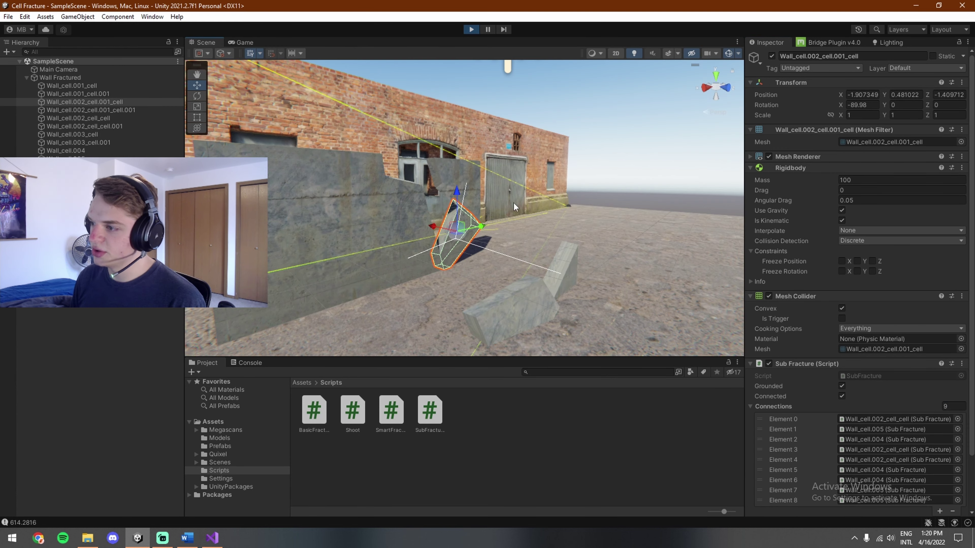
click(434, 163)
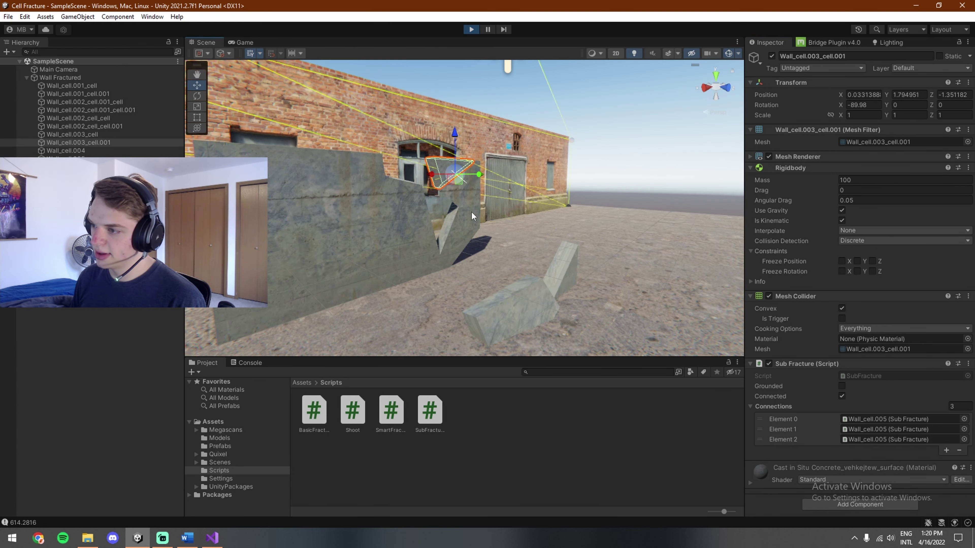
click(468, 229)
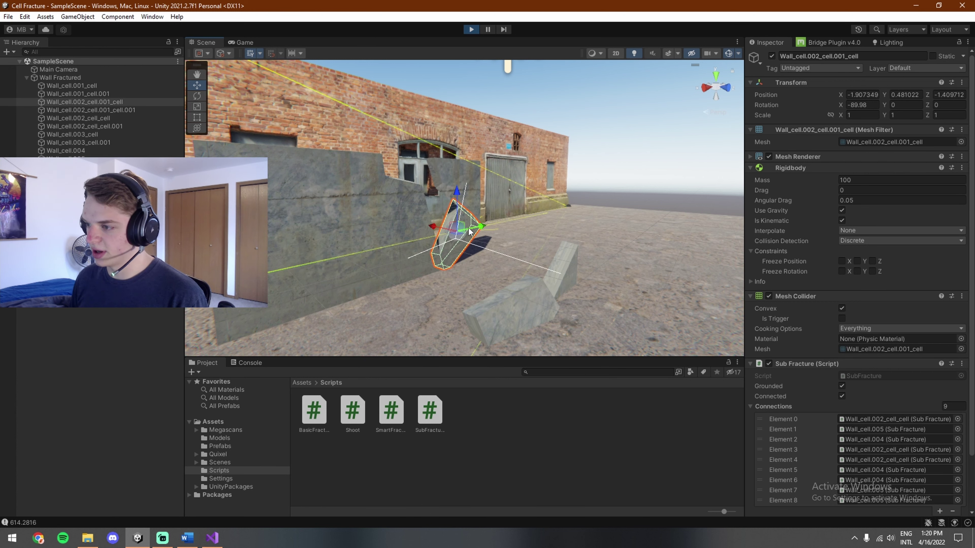
Step: Shoot at Wall_cell.002_cell.001_cell in the Game view and return to the Scene view to check the break
click(246, 42)
click(500, 205)
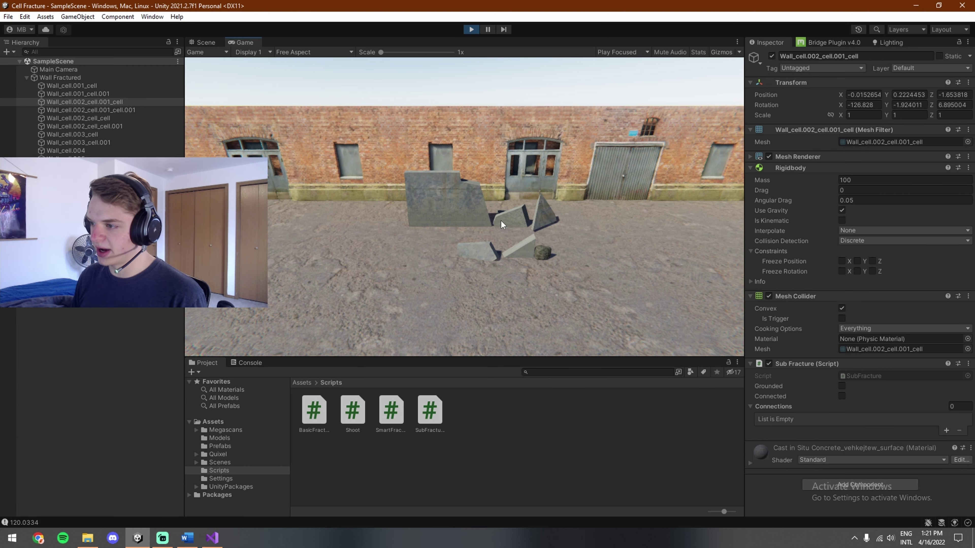
key(ctrl+1)
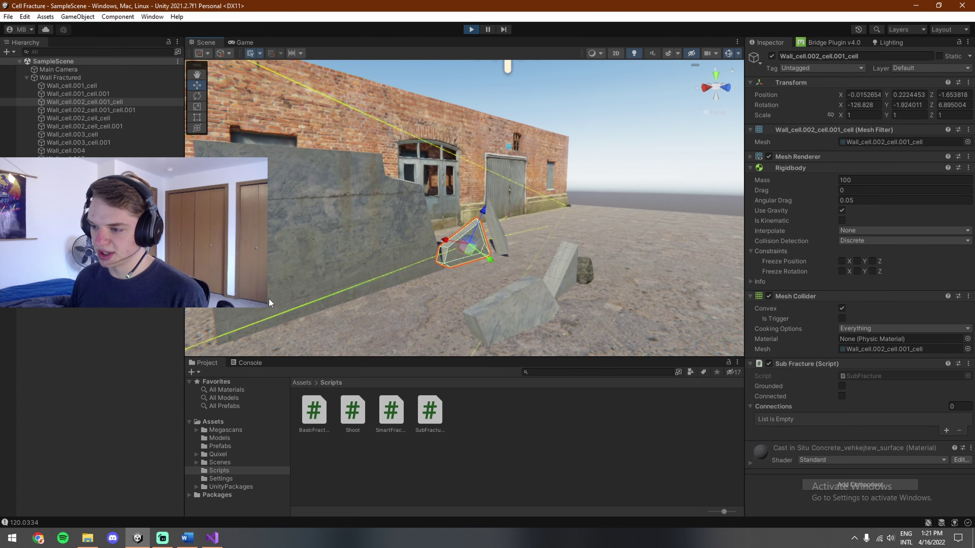
Step: Inspect the connections of the lower cell Wall_cell_cell_cell.001 in the standing wall and end the play test
click(338, 299)
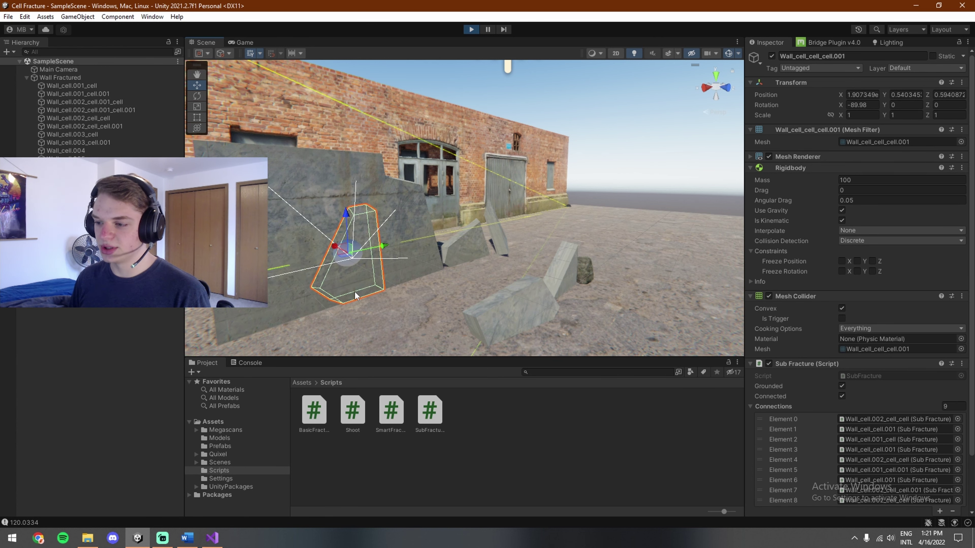
key(ctrl+p)
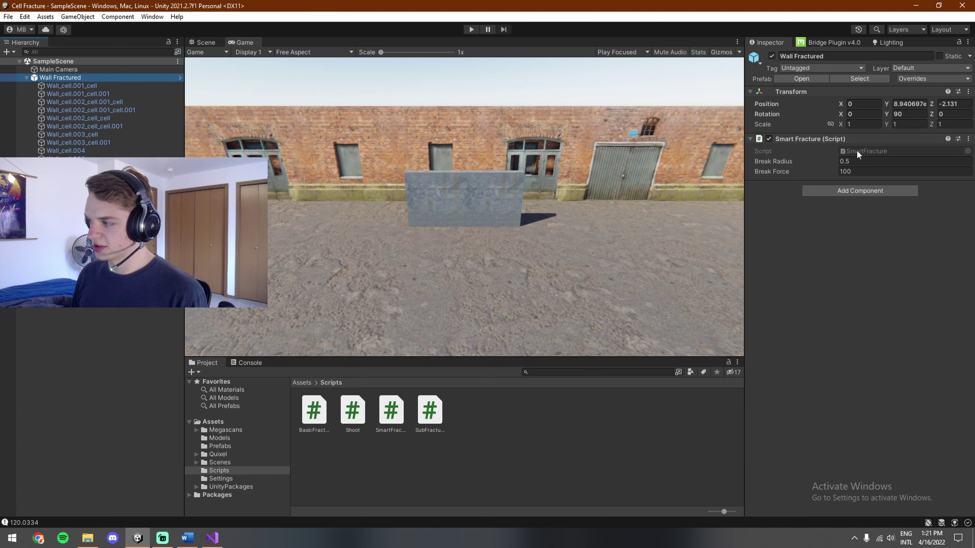
Step: Switch to Visual Studio and review the breakRadius and breakForce variables in the SmartFracture script
click(64, 84)
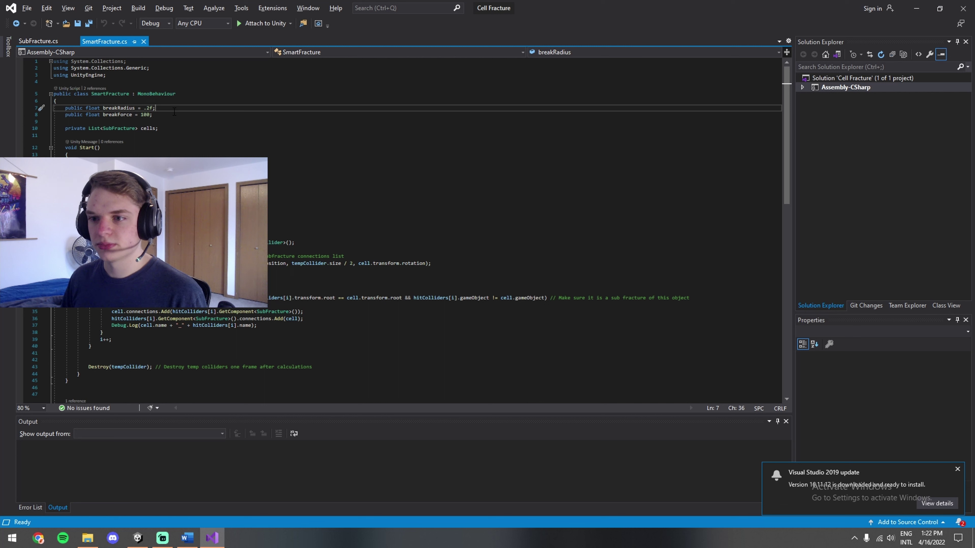
drag(171, 115, 61, 102)
click(176, 114)
drag(155, 108, 58, 101)
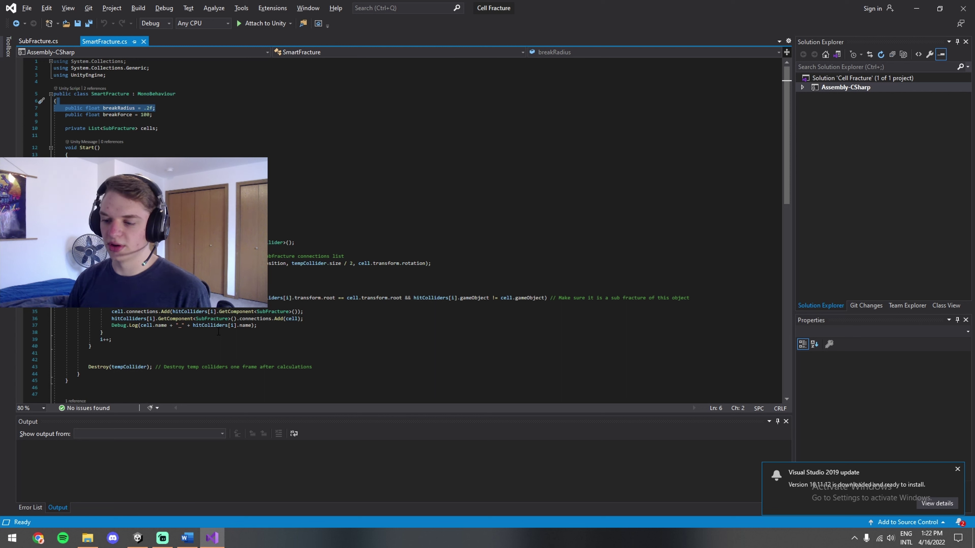
click(172, 120)
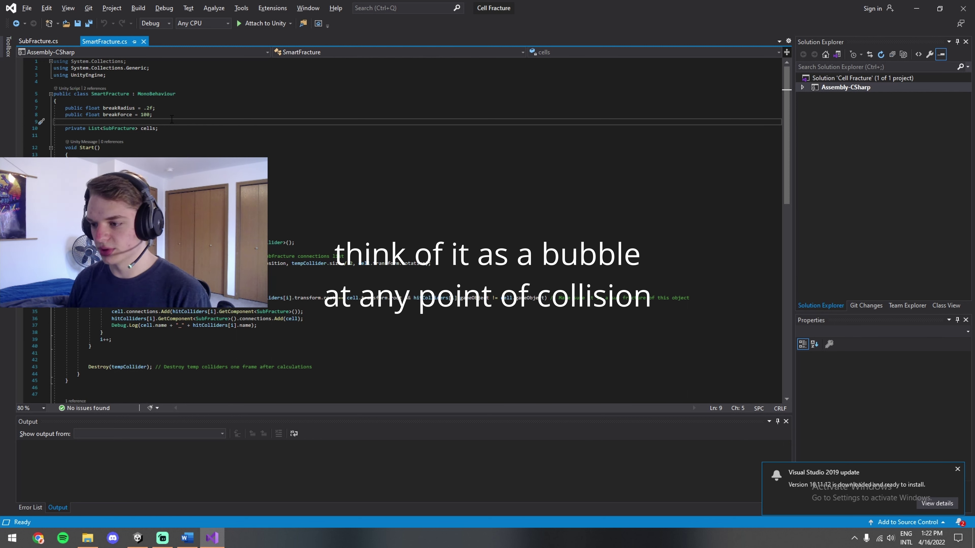
double_click(122, 115)
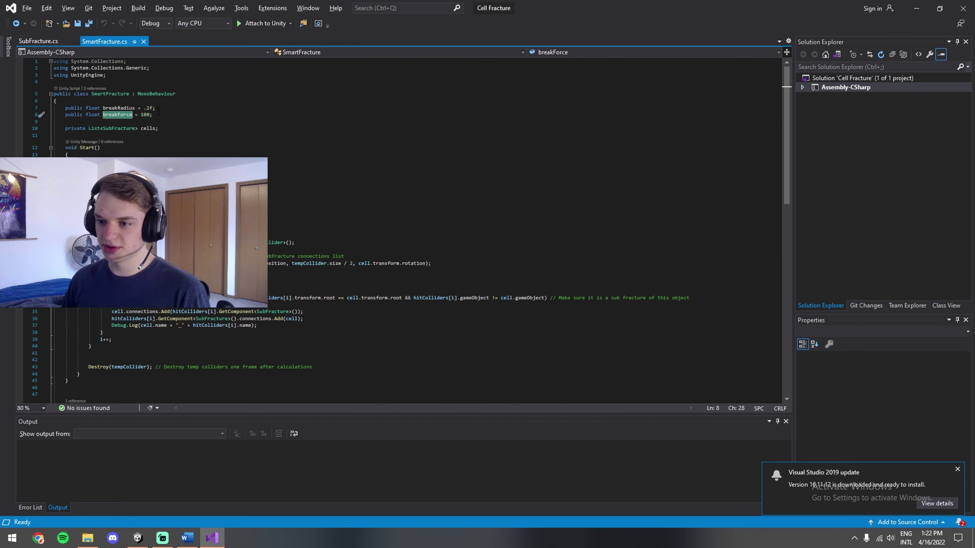
click(165, 115)
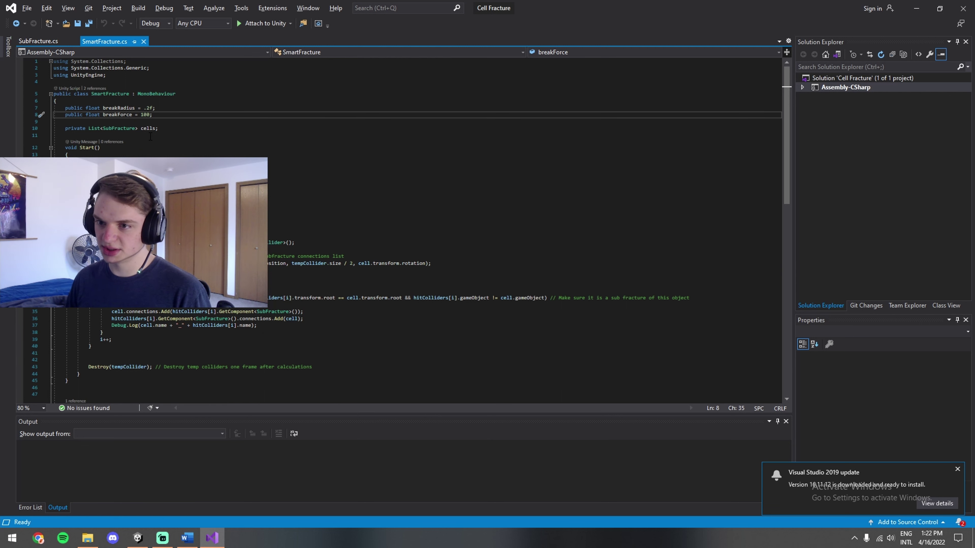